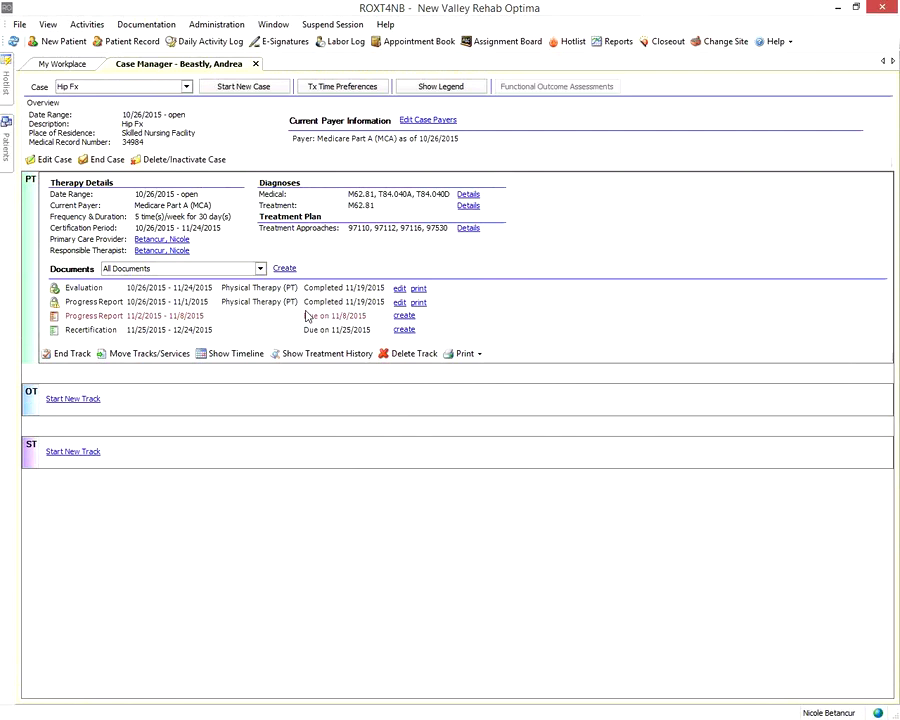
Step: Close the open patient case and open the Daily Activity Log for date of service 11/19/2015
left_click(255, 63)
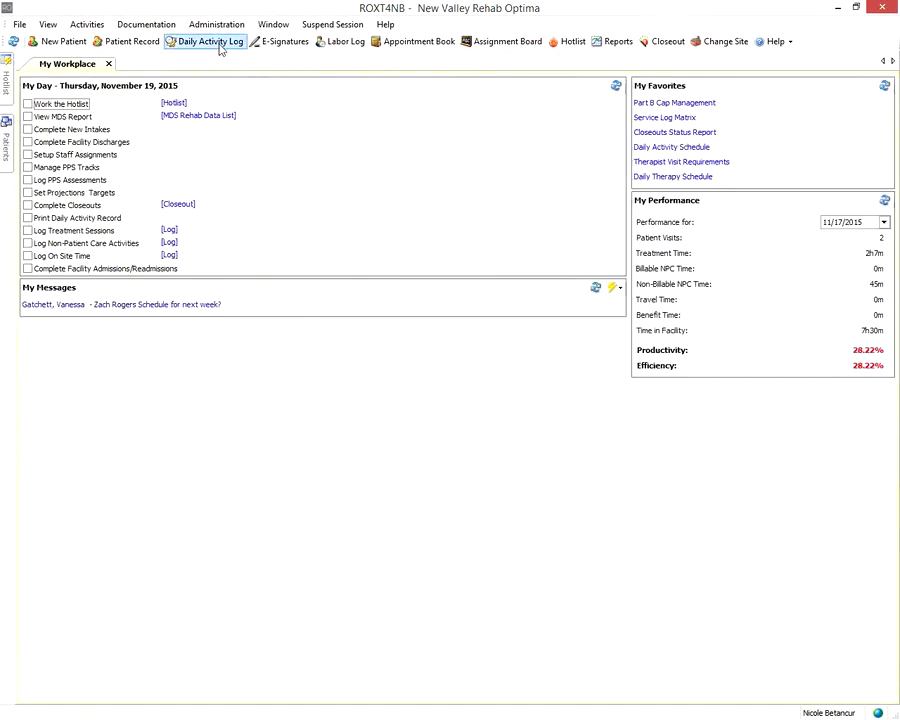
left_click(224, 42)
left_click(205, 173)
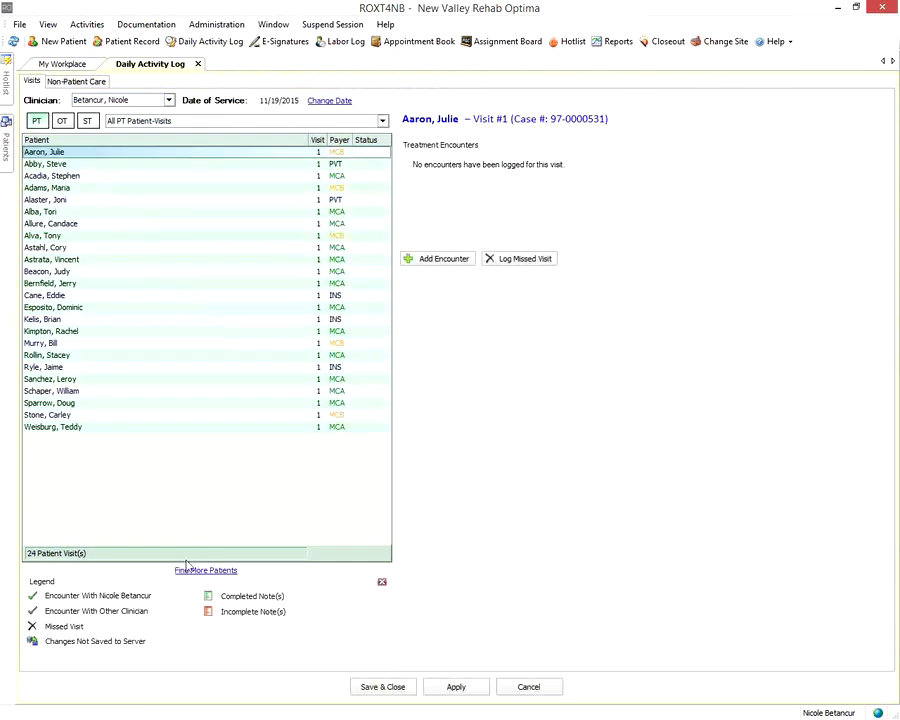
Step: Search additional tracks for "be" and add the PT track starting 10/26/2015 to the list of patient visits
left_click(226, 572)
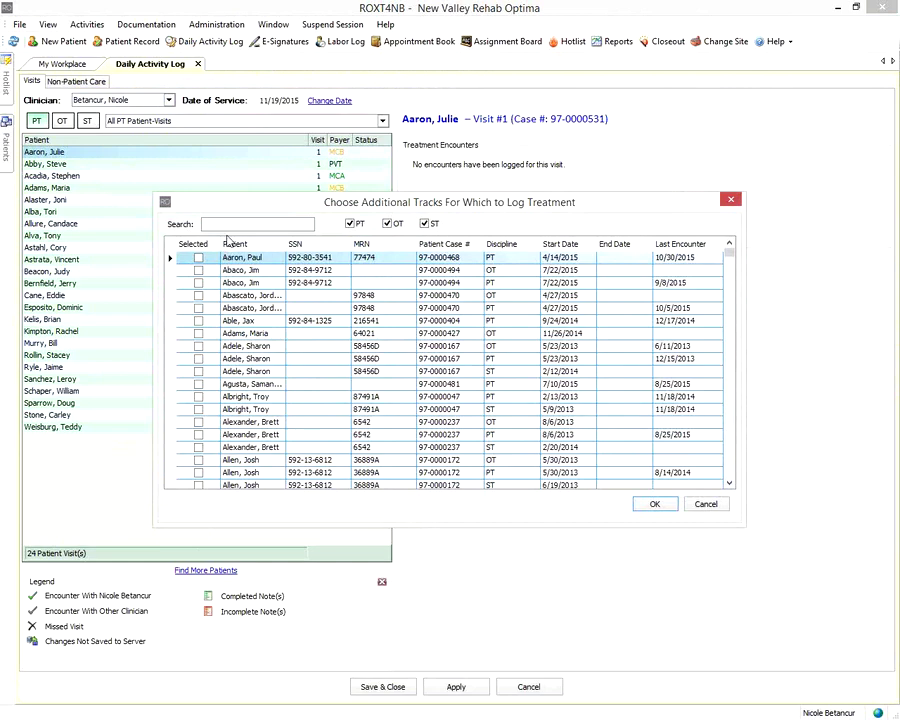
type("be")
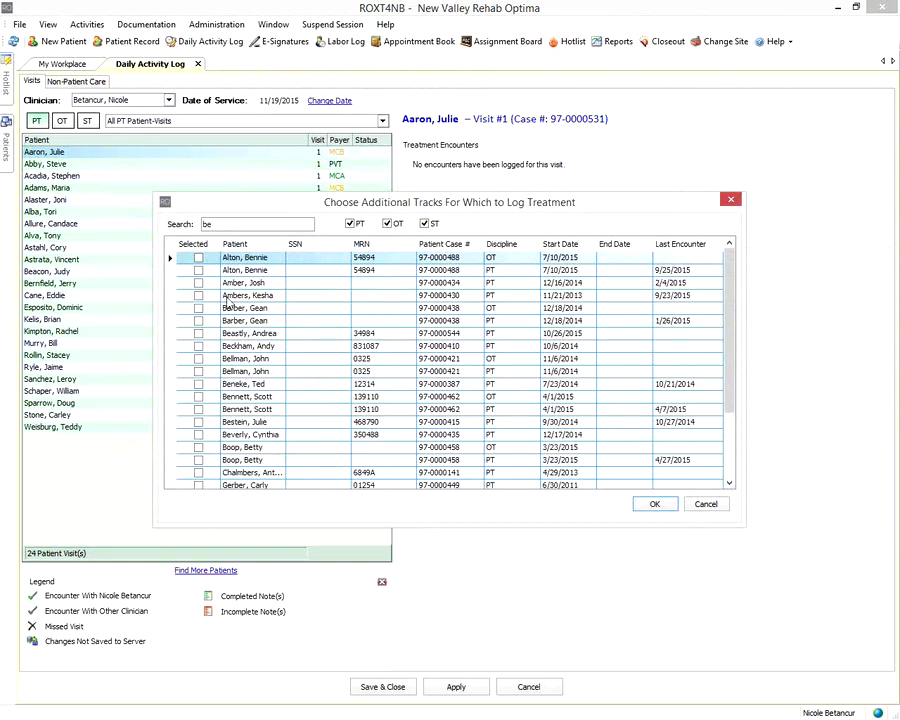
left_click(198, 333)
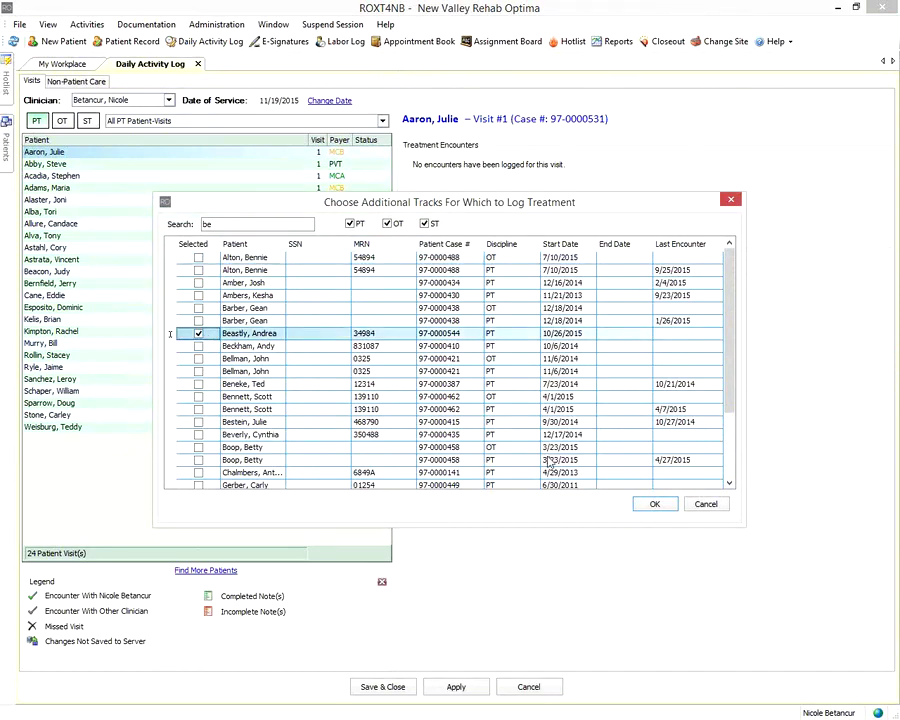
left_click(648, 505)
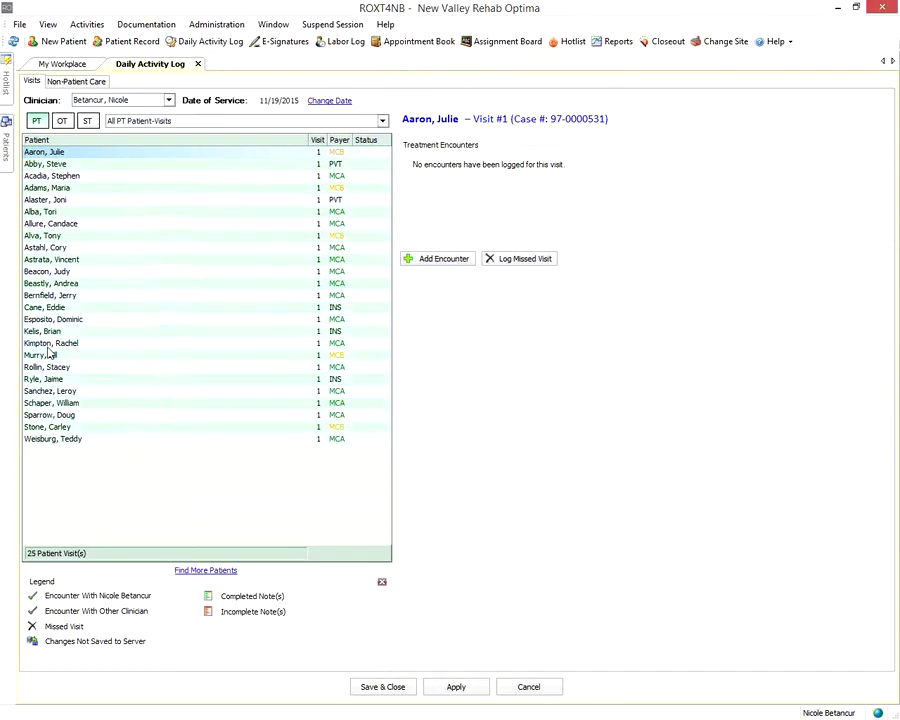
Step: Add an encounter for the newly listed patient with 15 MDS minutes for 97110 Therapeutic exercises and 25 for 97112 Neuromuscular reeducation
left_click(58, 285)
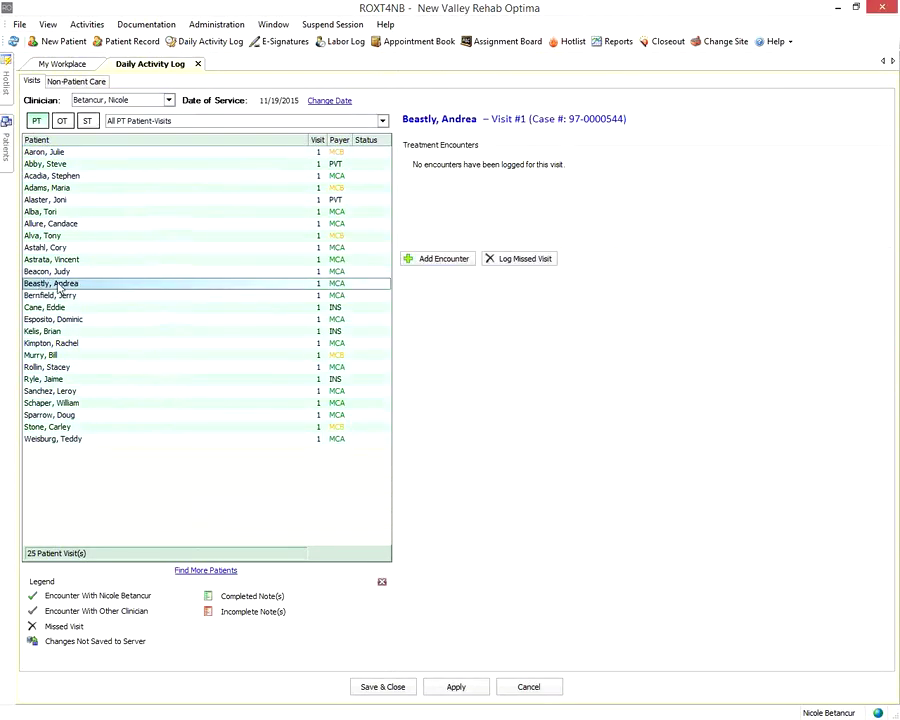
left_click(442, 259)
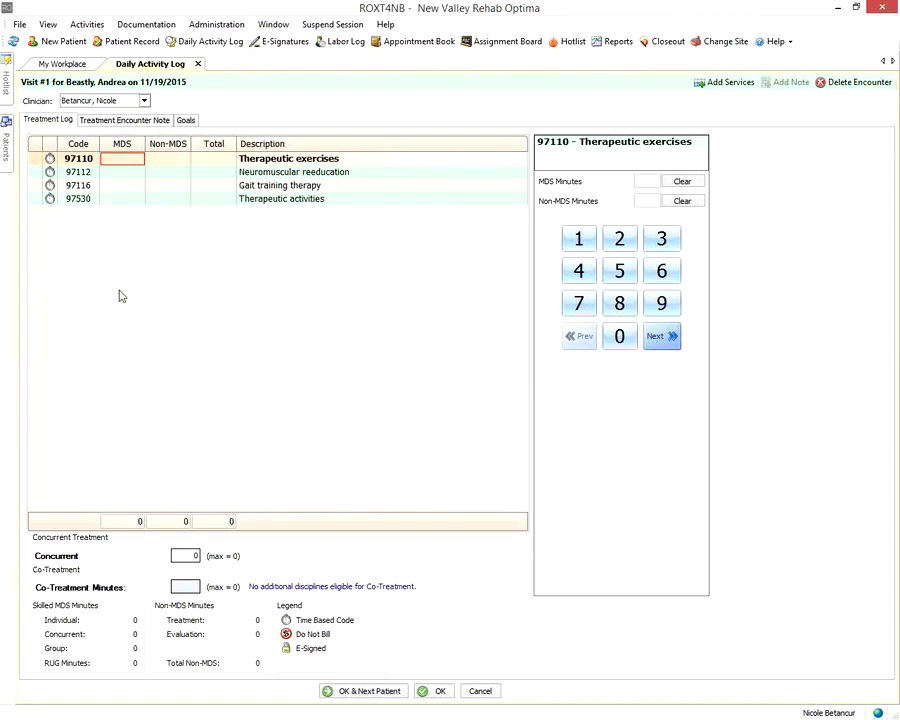
left_click(578, 240)
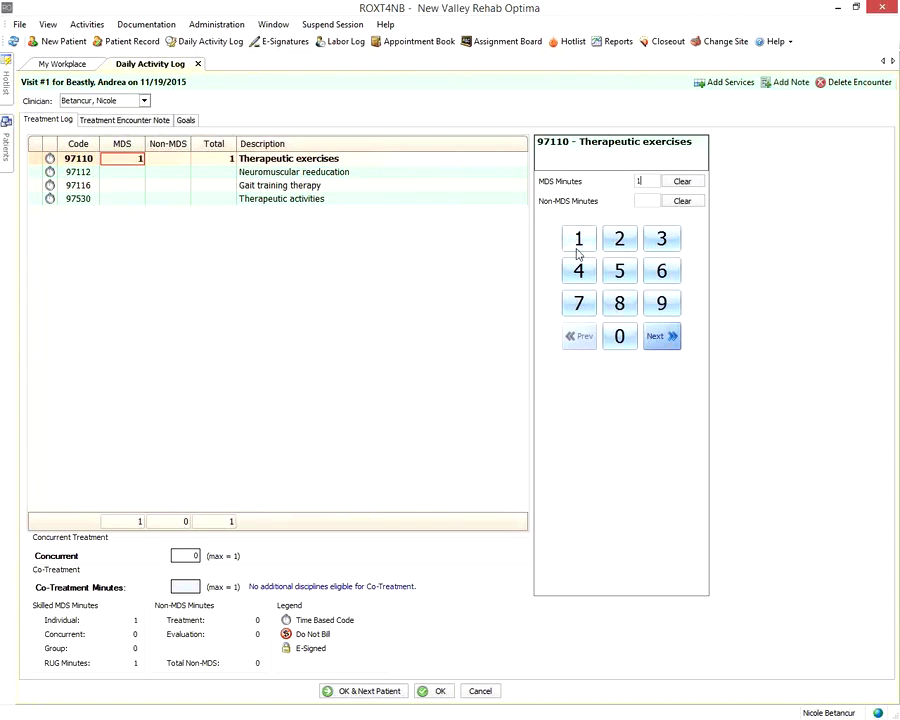
left_click(620, 270)
left_click(655, 337)
left_click(619, 238)
left_click(619, 270)
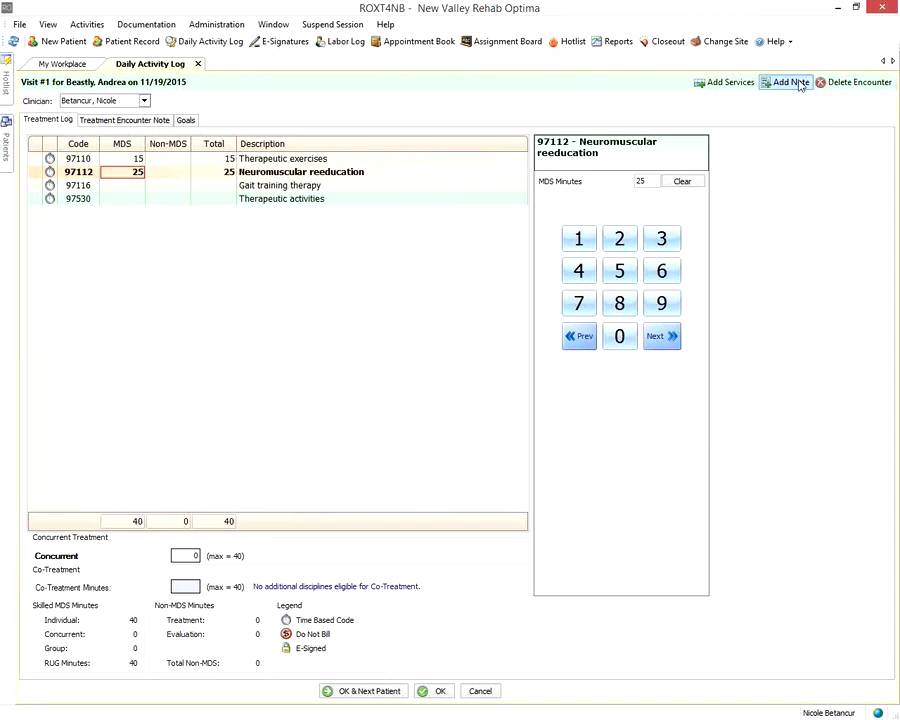
Step: Add a treatment encounter note and build its 97116 narrative as "Gait Trg: heel to toe walking against wall."
left_click(112, 122)
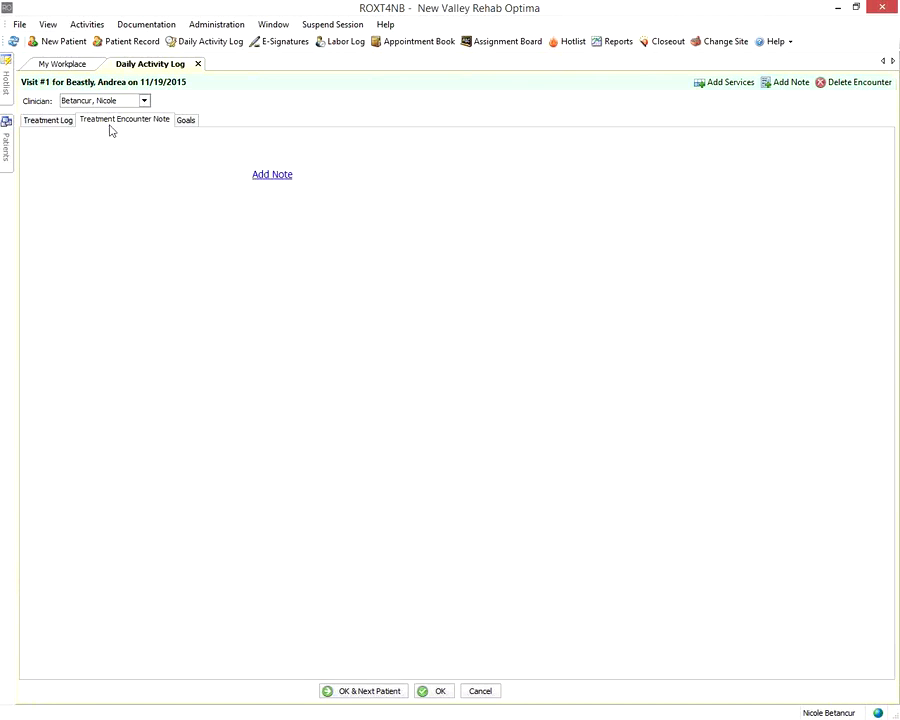
left_click(270, 175)
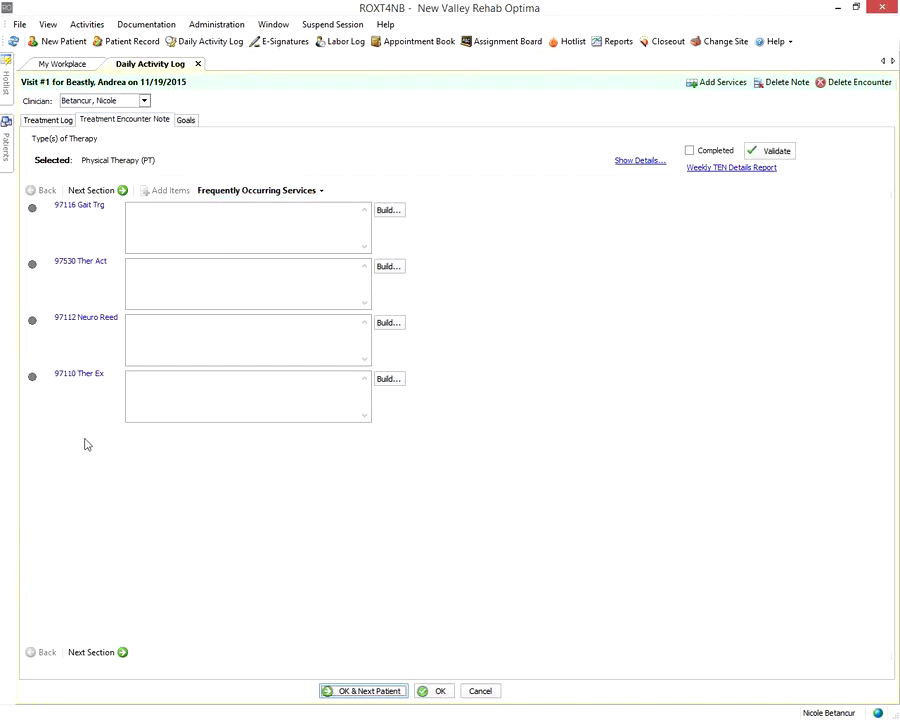
left_click(174, 232)
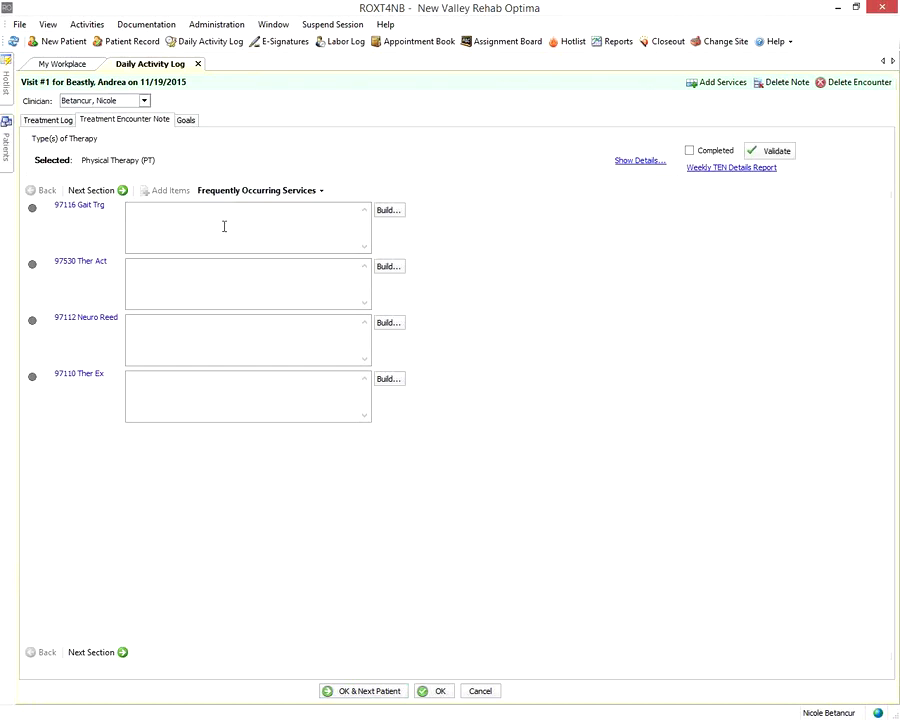
left_click(387, 211)
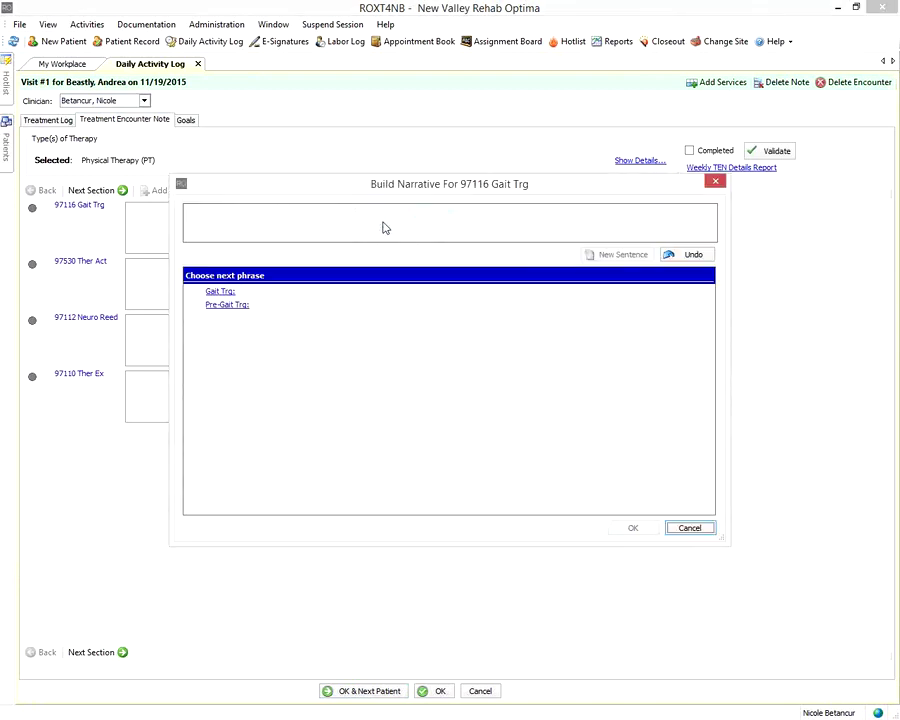
left_click(220, 291)
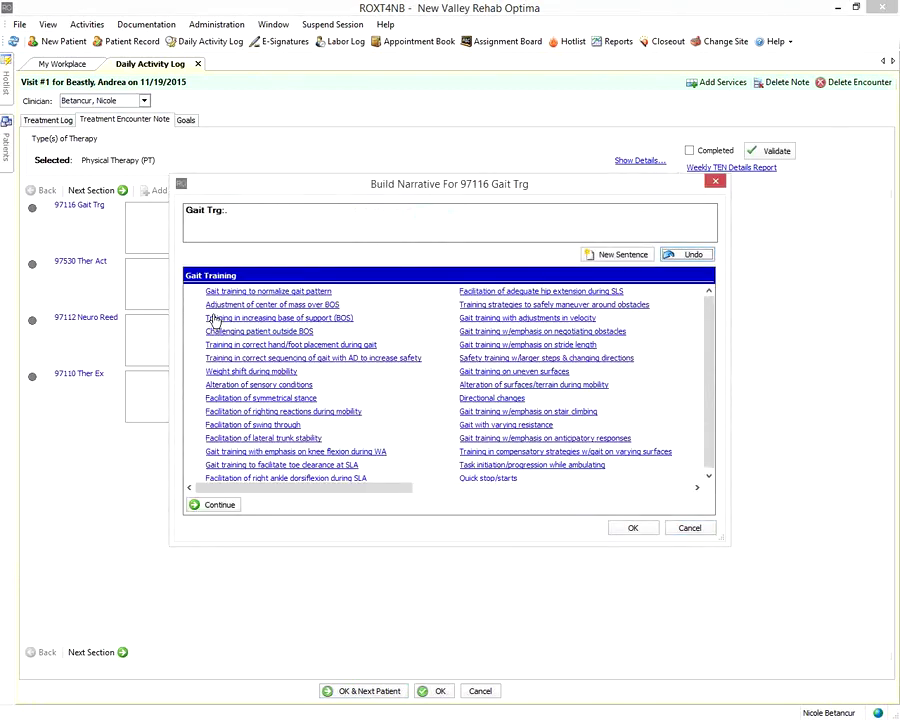
left_click_drag(361, 489, 525, 481)
left_click(385, 307)
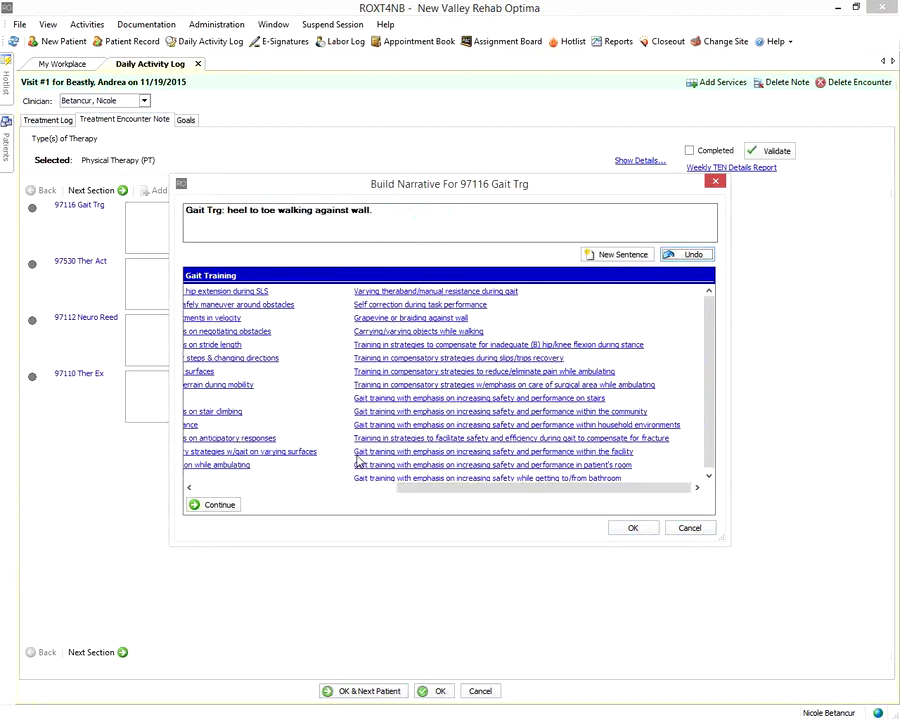
left_click(630, 527)
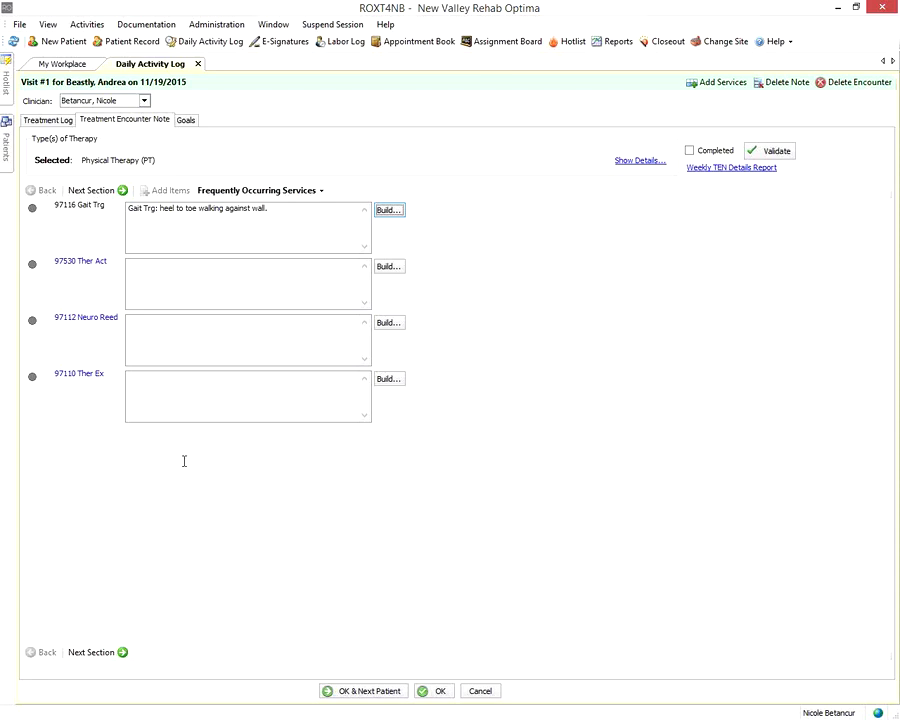
Step: Enter "text" as the note's Subjective/Objective summary and save the encounter with the note marked complete
left_click(102, 191)
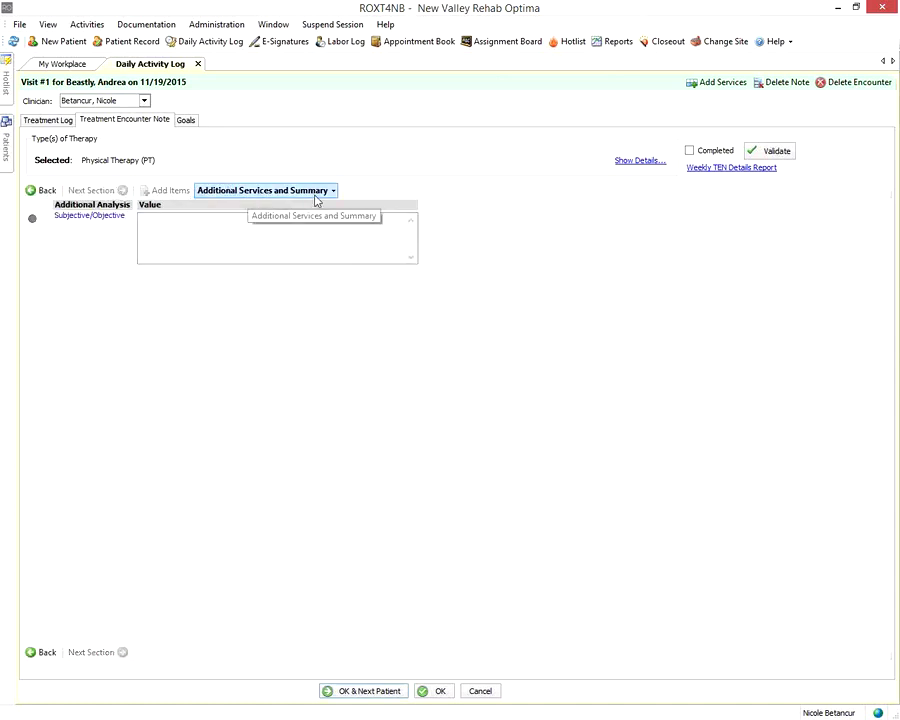
left_click(293, 239)
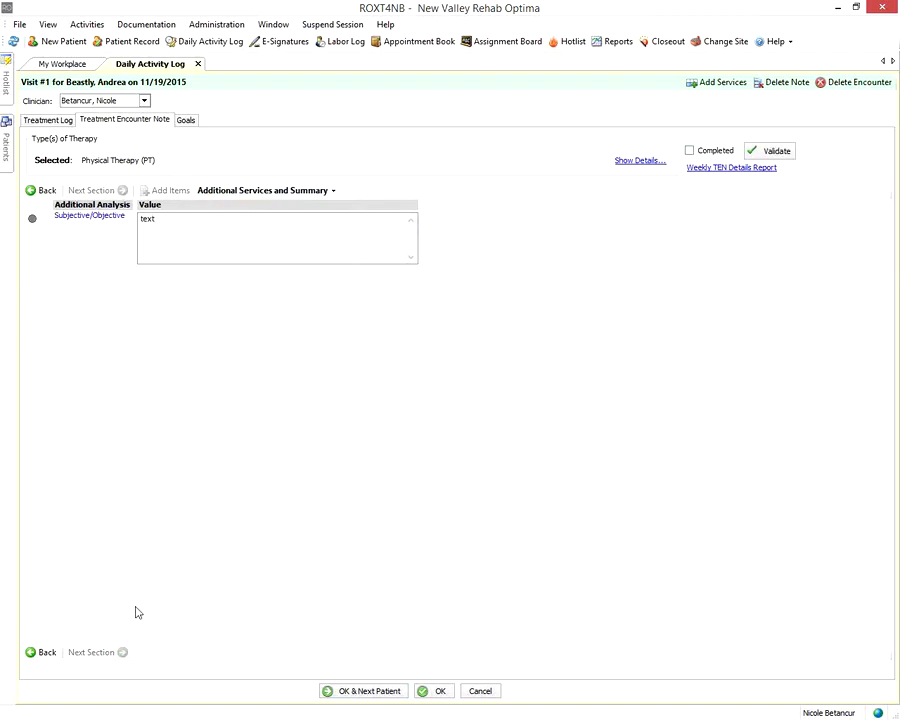
left_click(421, 693)
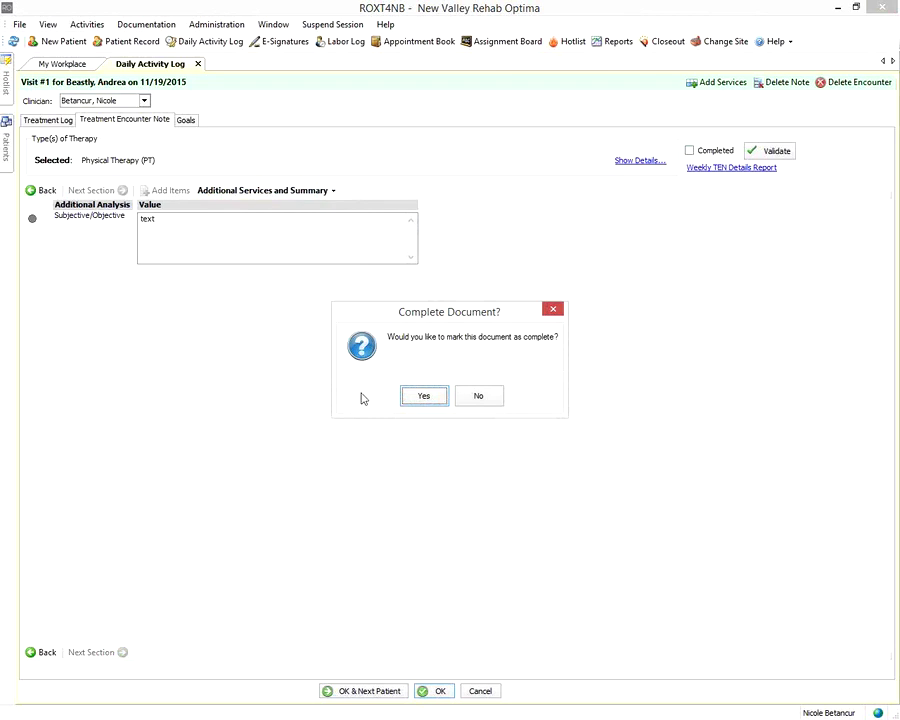
left_click(433, 403)
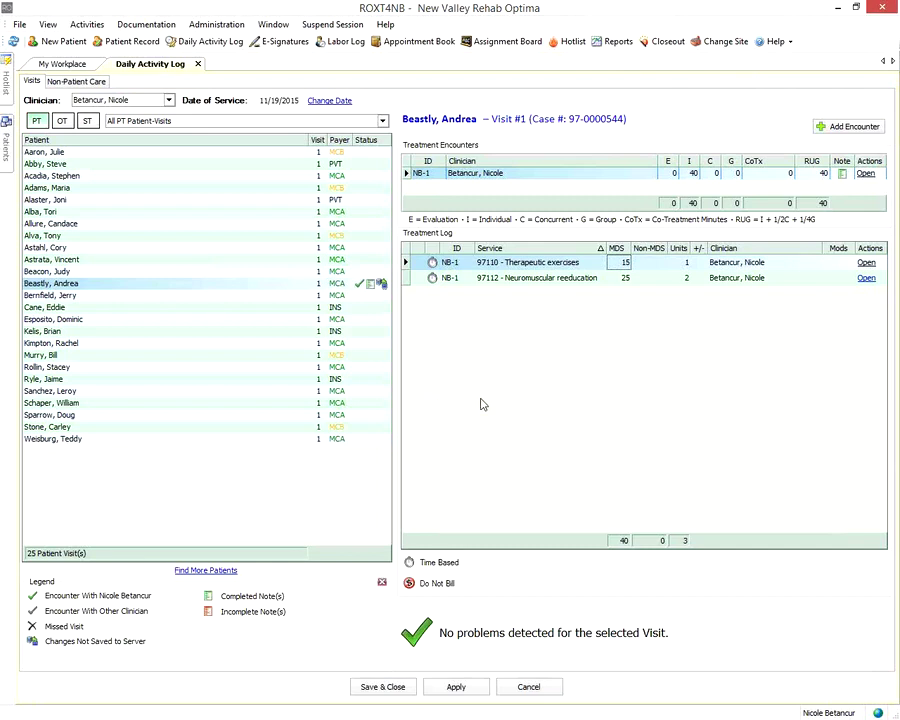
Step: Review the visit's logged services, save and close the Daily Activity Log, and open E-Signatures
key("Down")
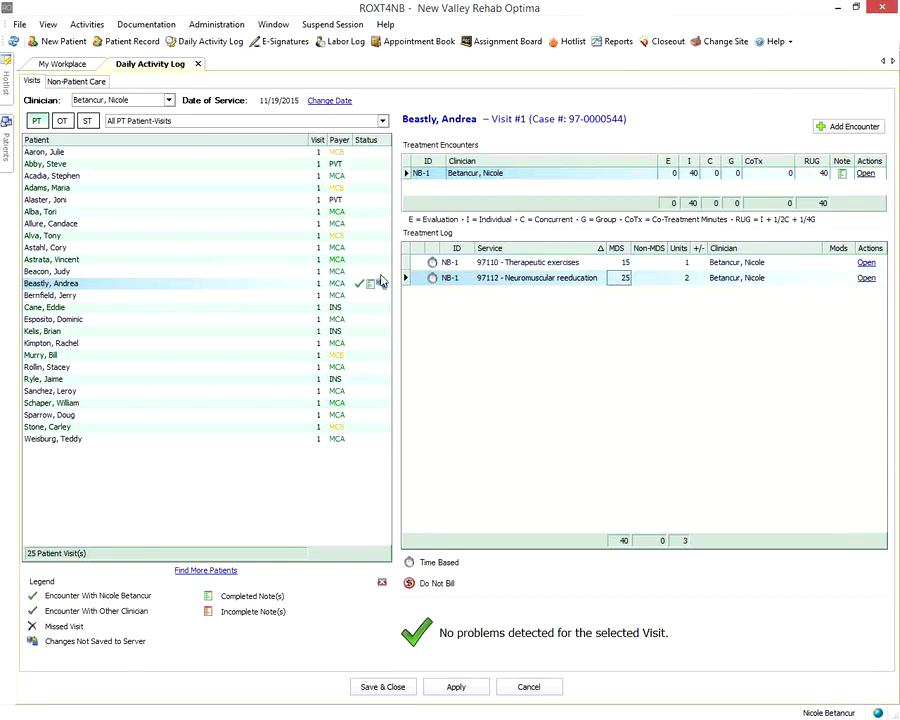
key("Up")
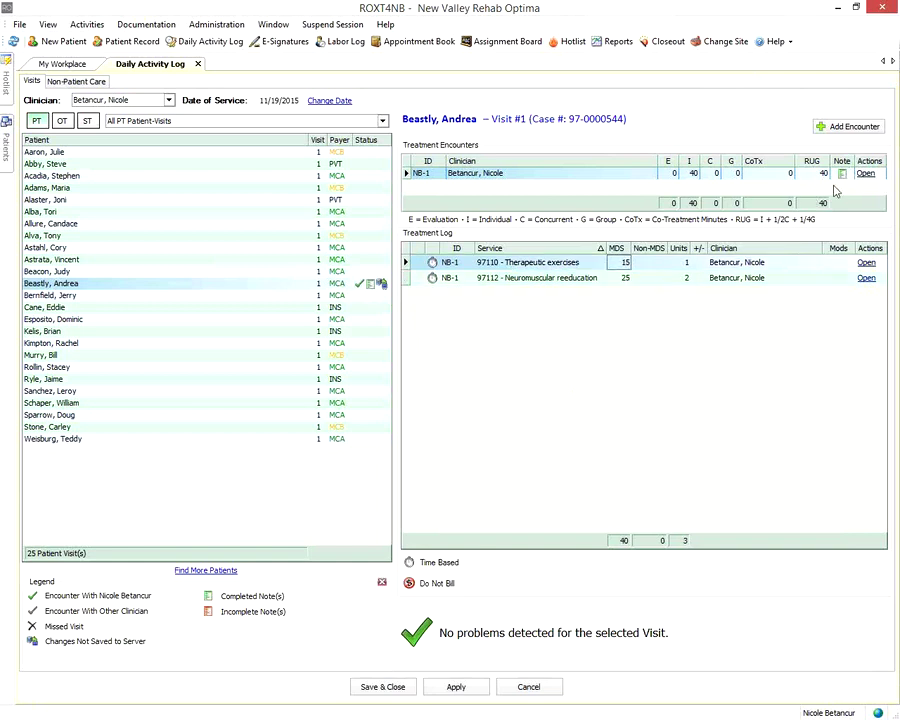
key("Down")
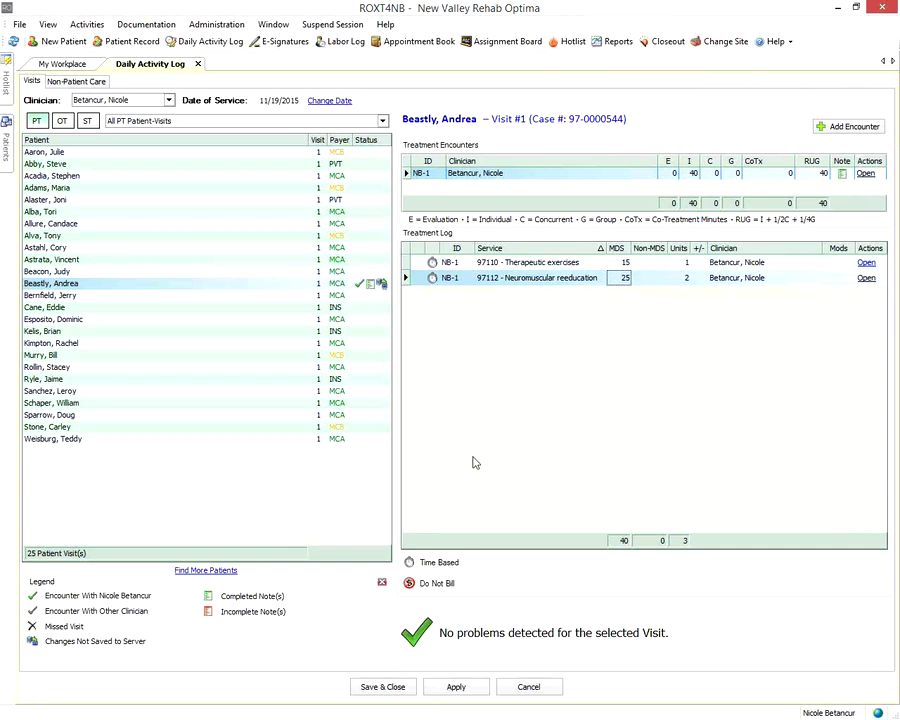
left_click(381, 688)
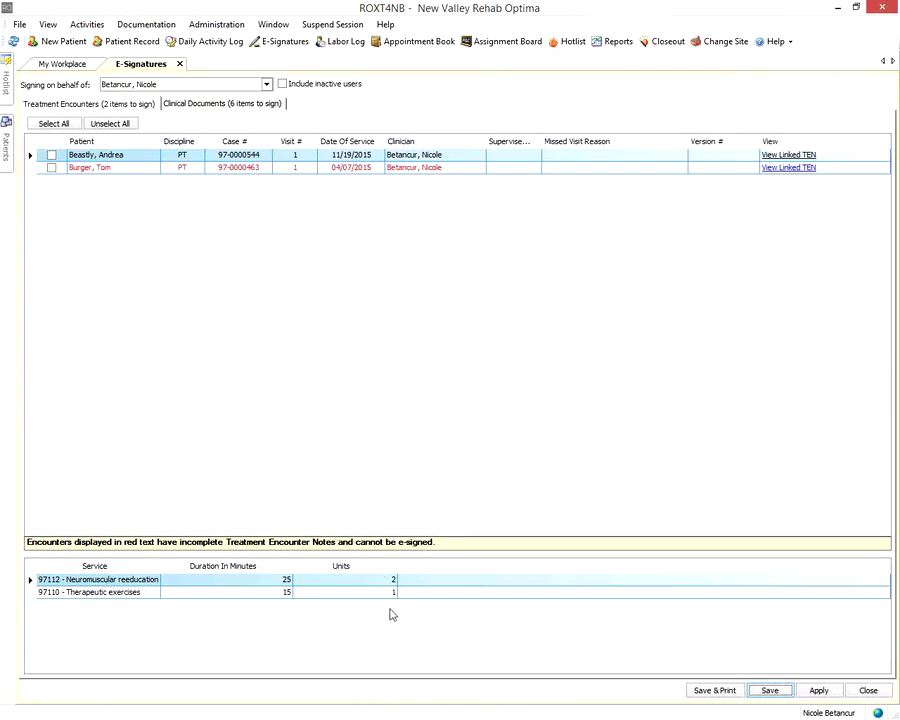
Step: Review the treatment encounter note linked to the 11/19/2015 encounter and close the report
left_click(790, 157)
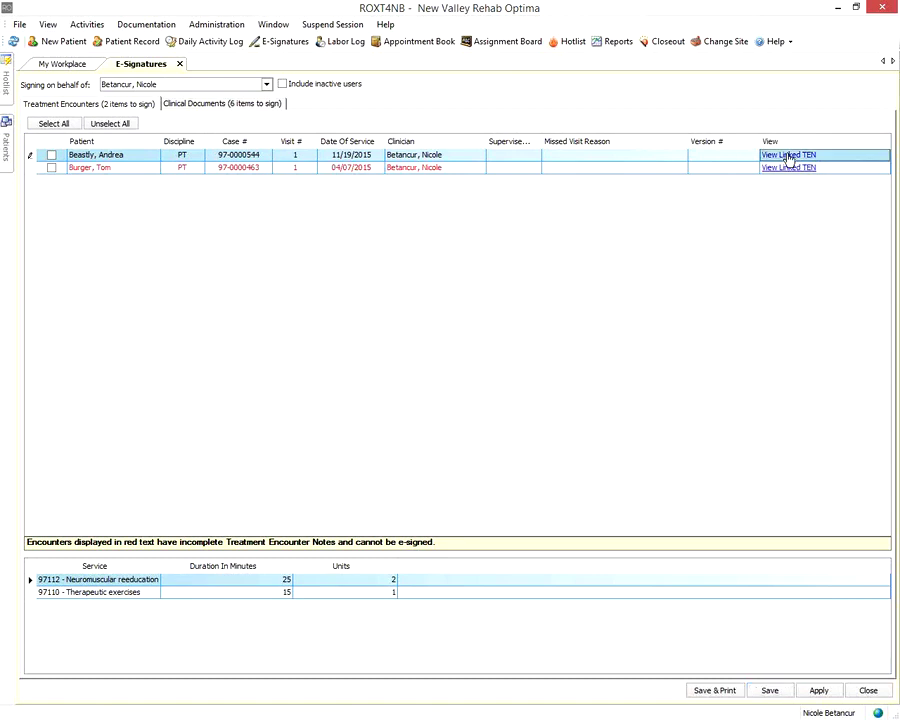
left_click(788, 157)
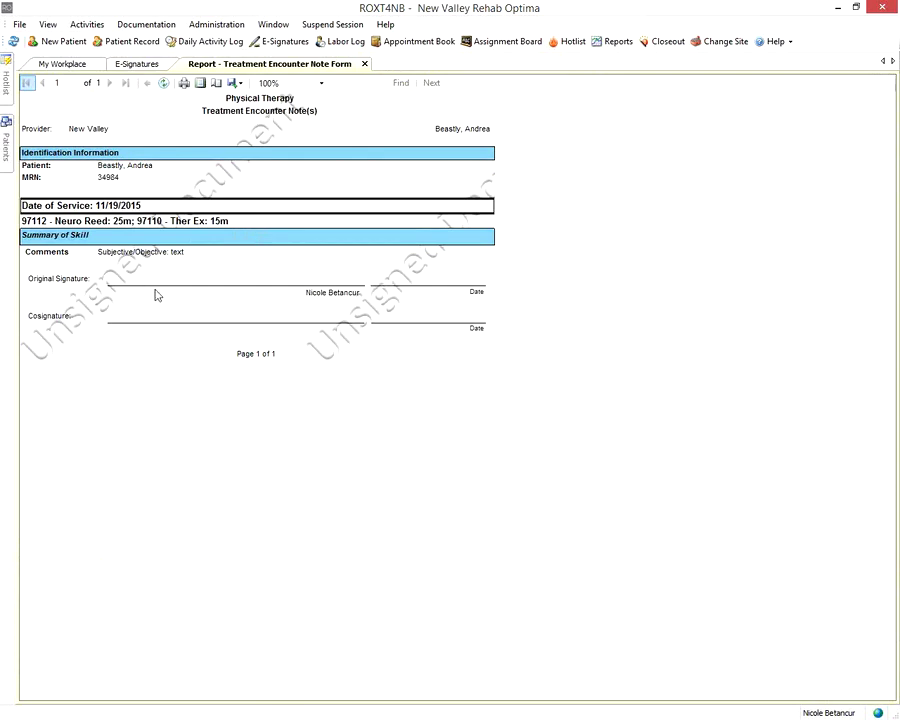
left_click(364, 65)
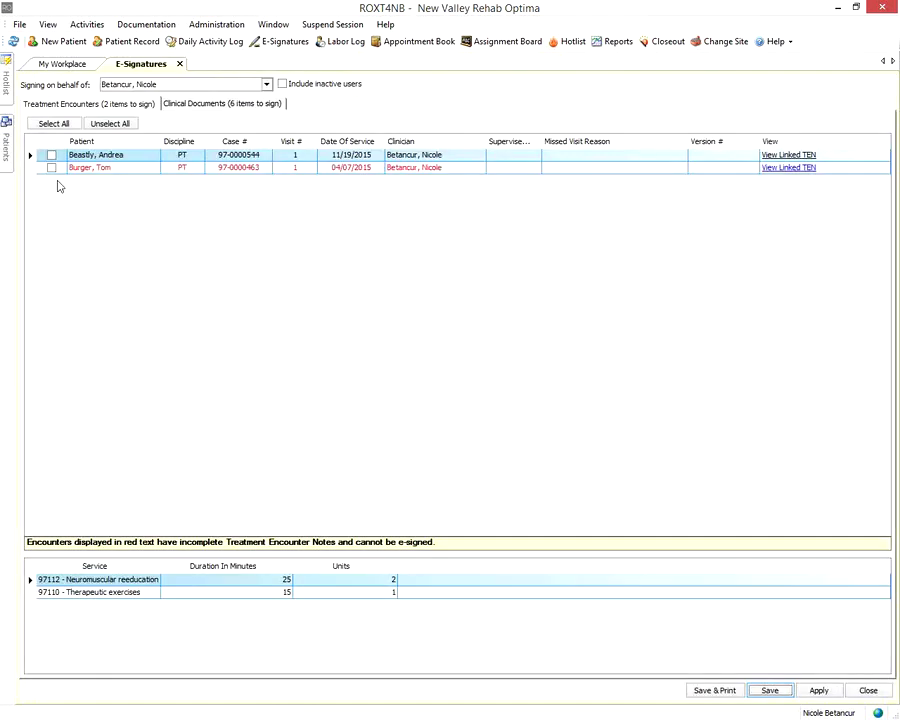
Step: E-sign the 11/19/2015 treatment encounter, entering the account password
left_click(51, 156)
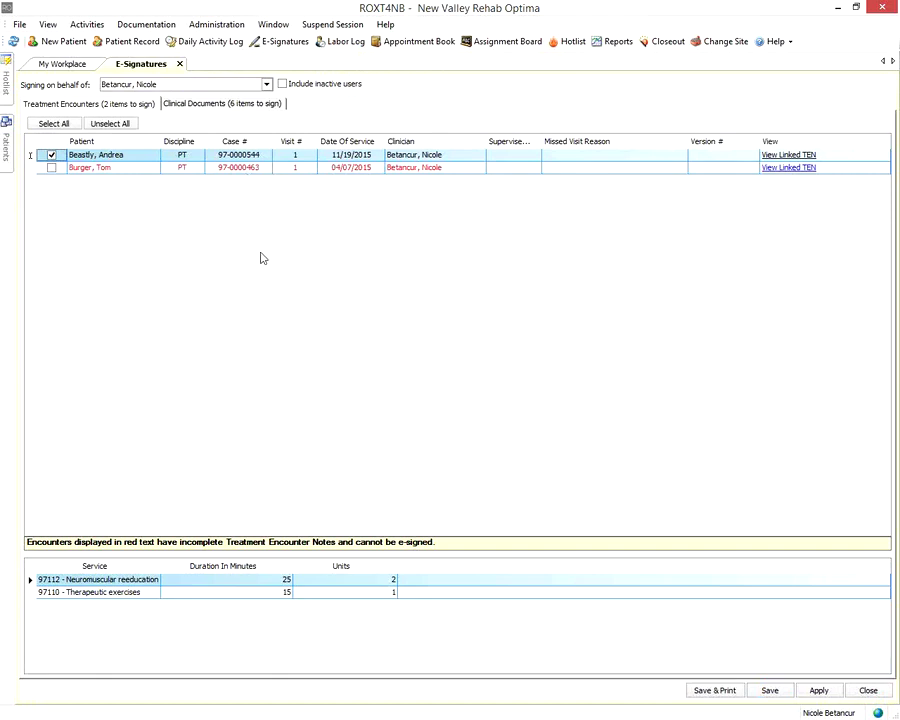
left_click(808, 699)
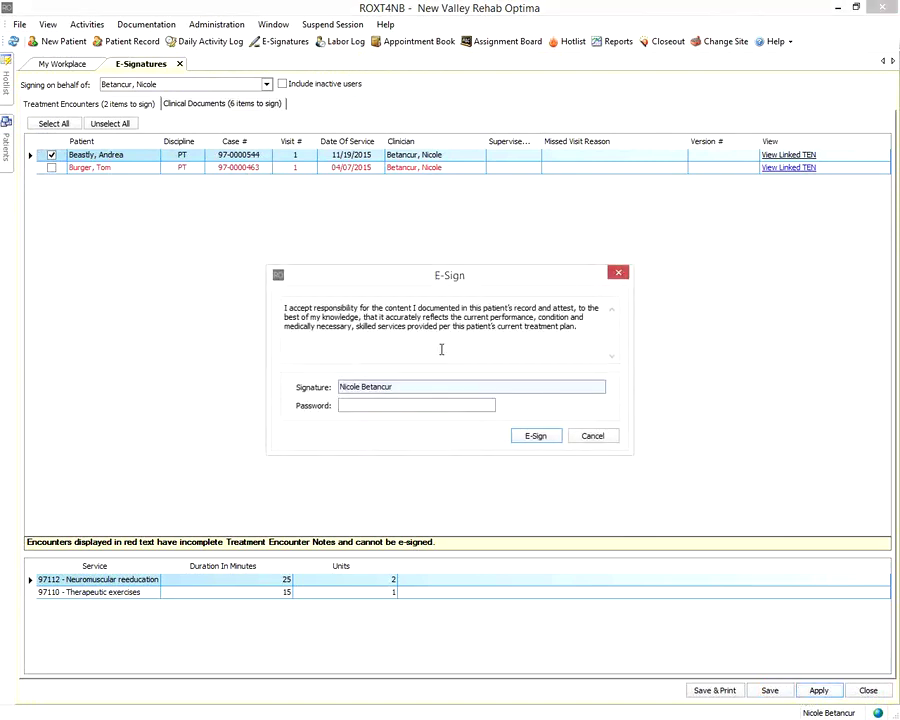
type("**")
left_click(529, 439)
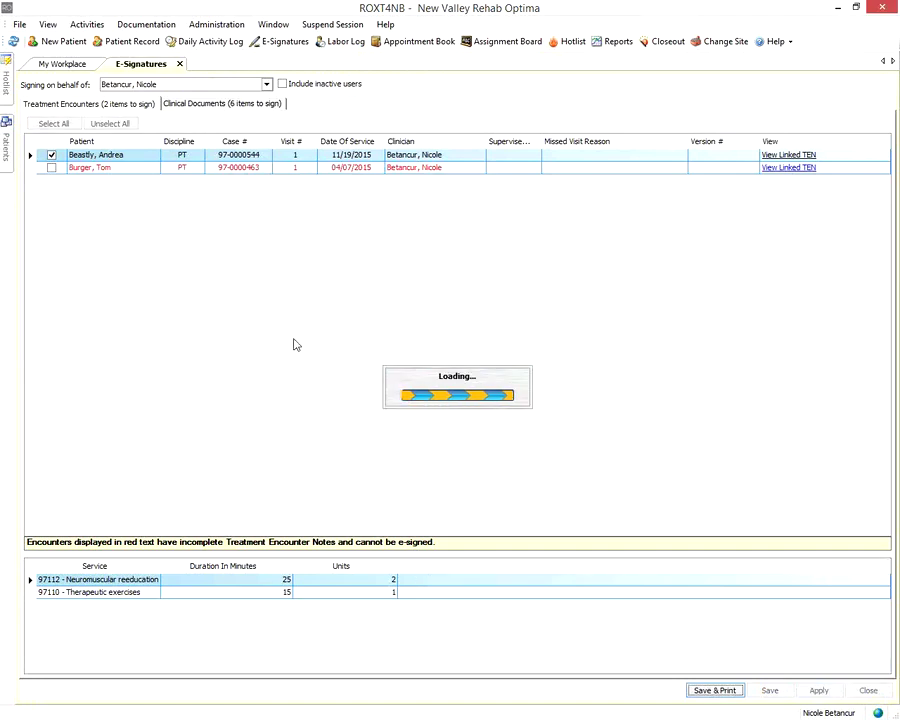
Step: Review the progress report completed 11/19/2015 among the clinical documents awaiting signature and close the report
left_click(203, 106)
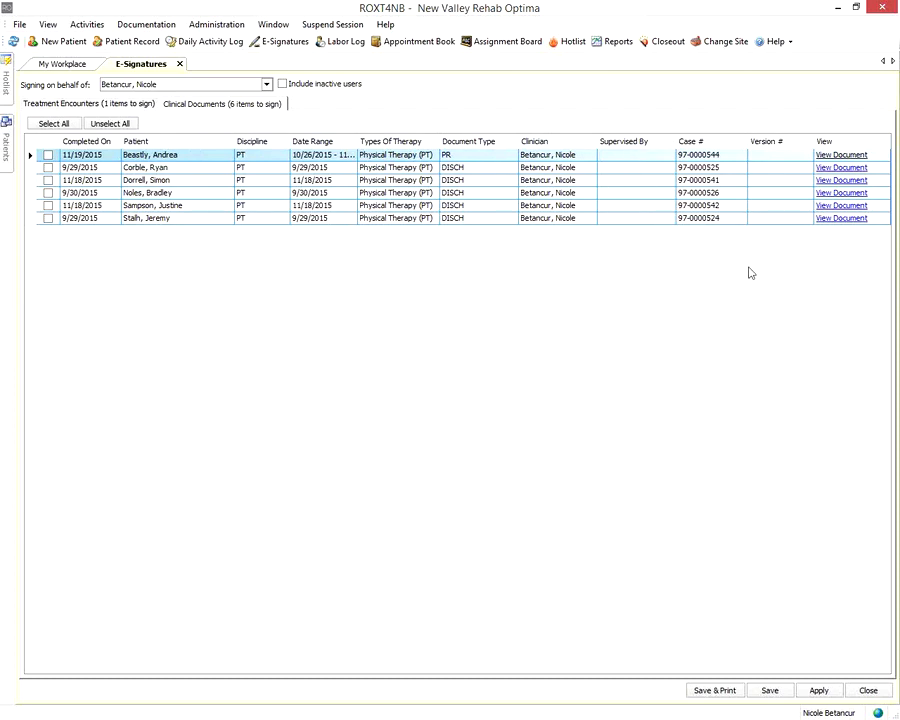
left_click(844, 157)
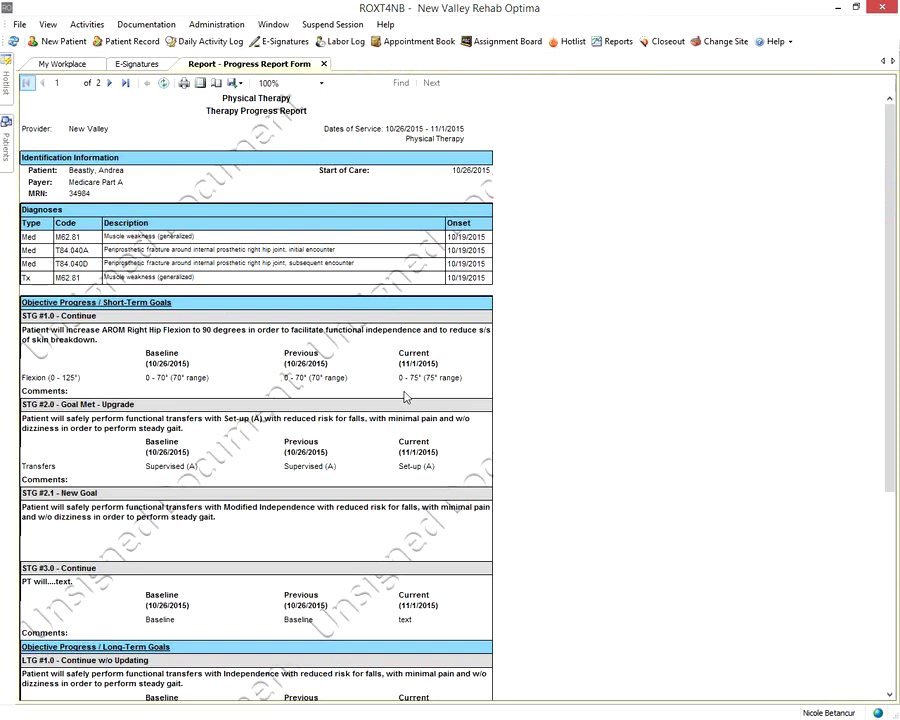
left_click(324, 64)
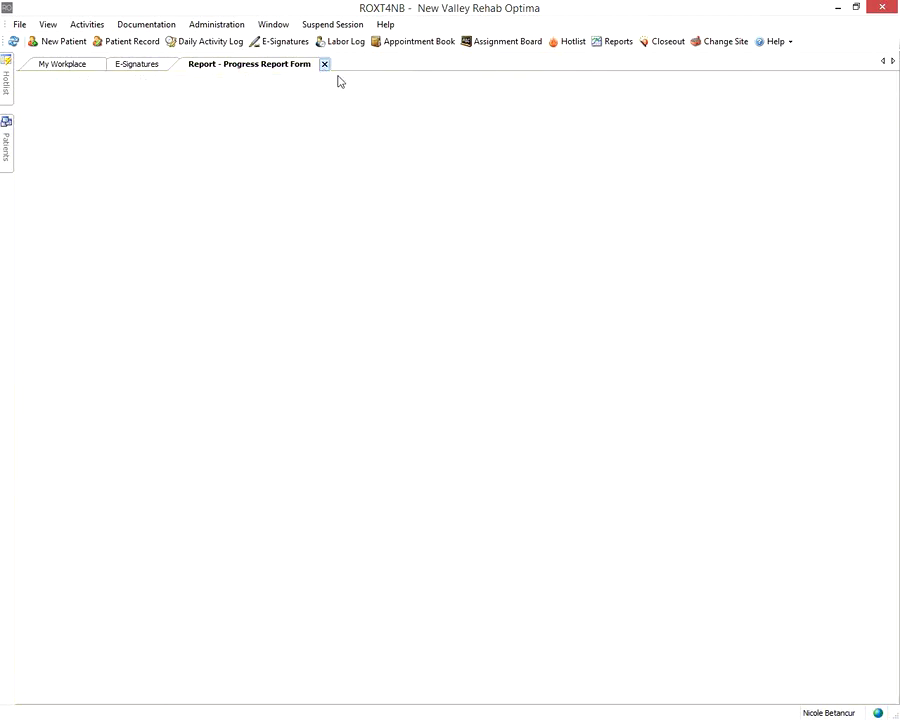
Step: E-sign the progress report completed 11/19/2015, entering the account password
left_click(48, 155)
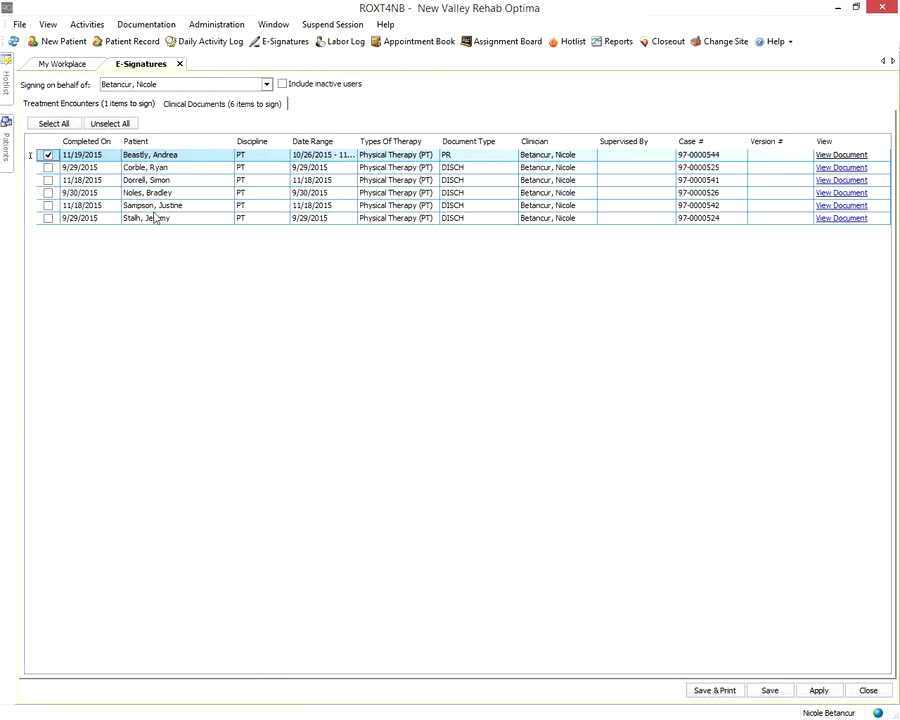
left_click(767, 692)
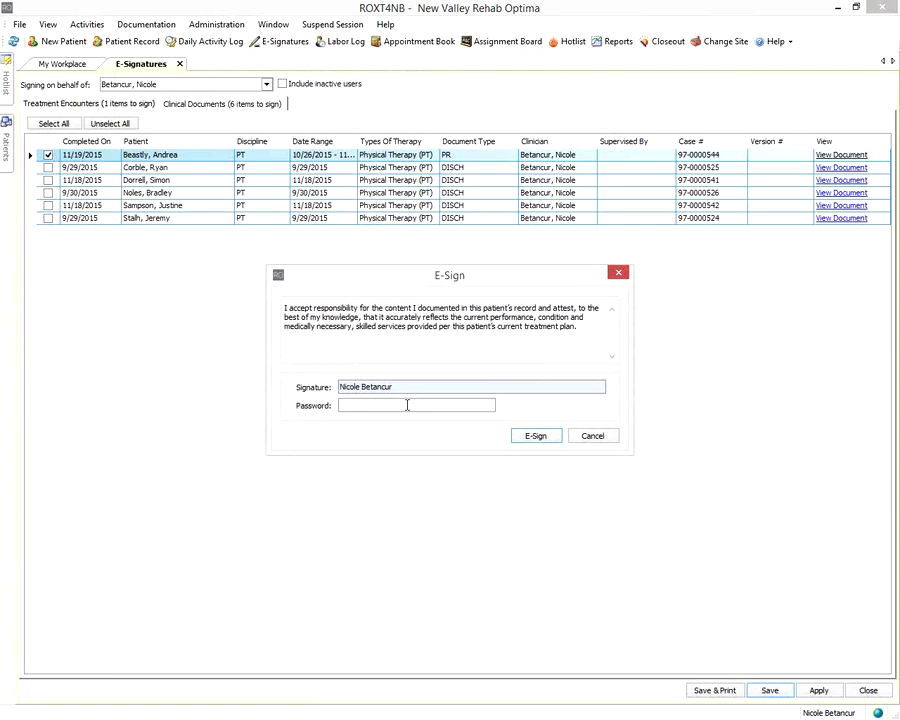
type("******")
left_click(520, 437)
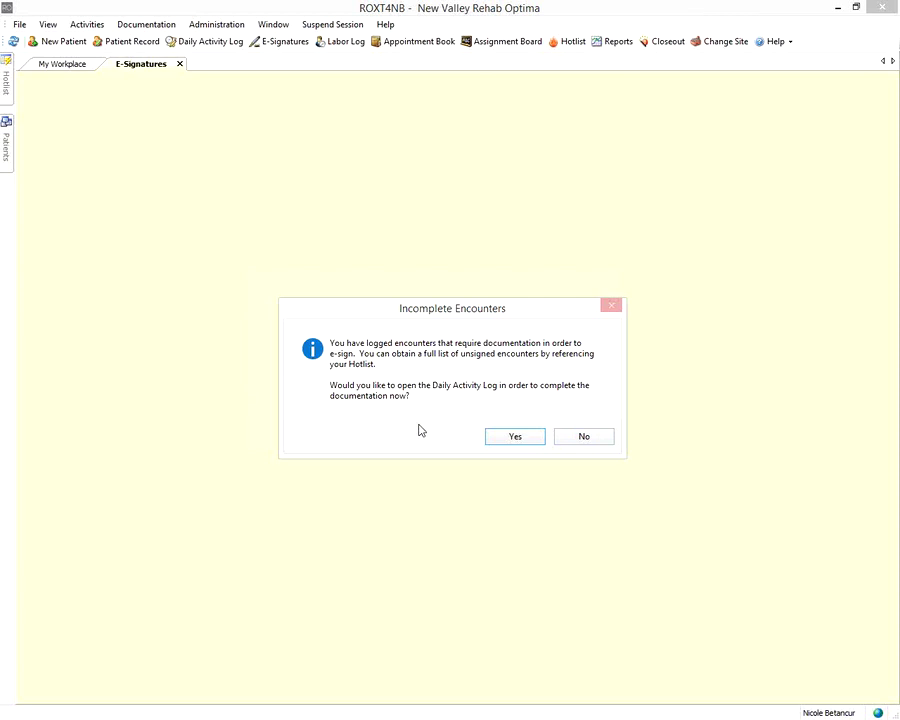
Step: Go to the Daily Activity Log for incomplete encounters and open the 4/7/2015 PT encounter marked with an incomplete note
left_click(510, 436)
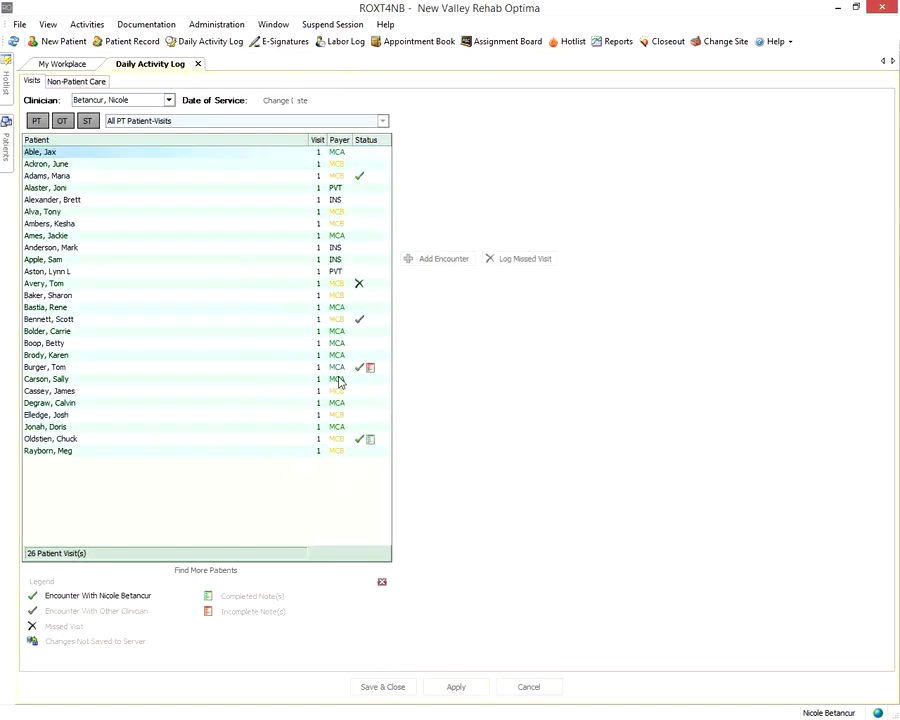
left_click(366, 368)
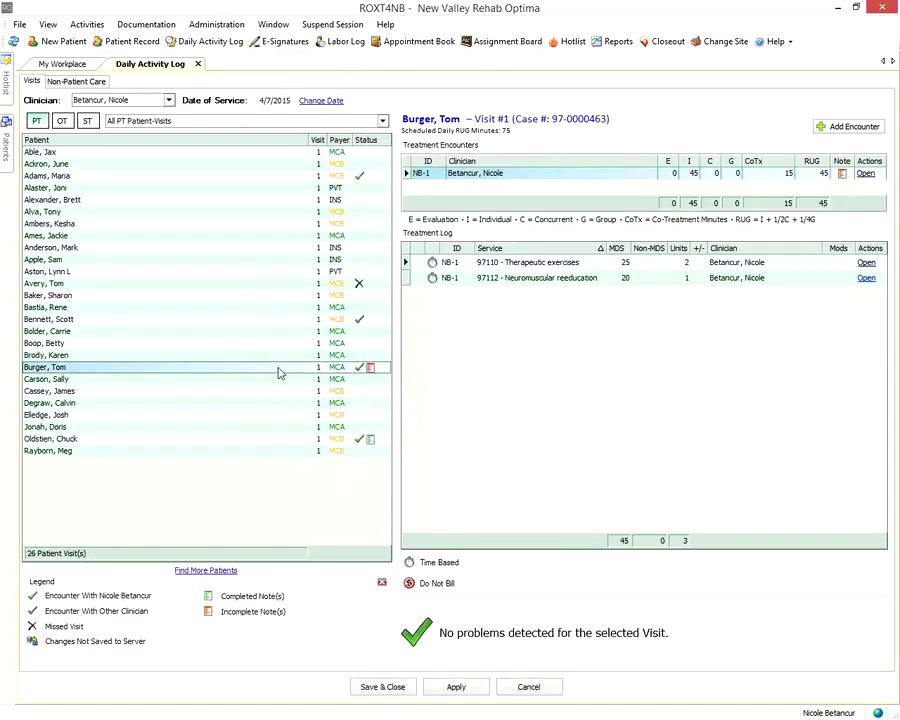
left_click(625, 262)
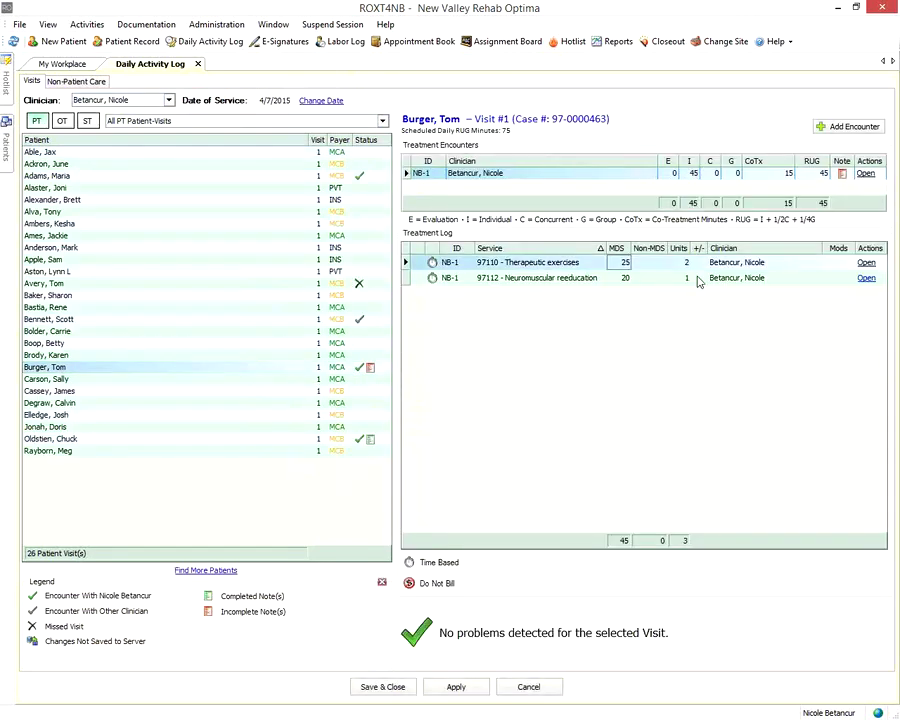
left_click(864, 176)
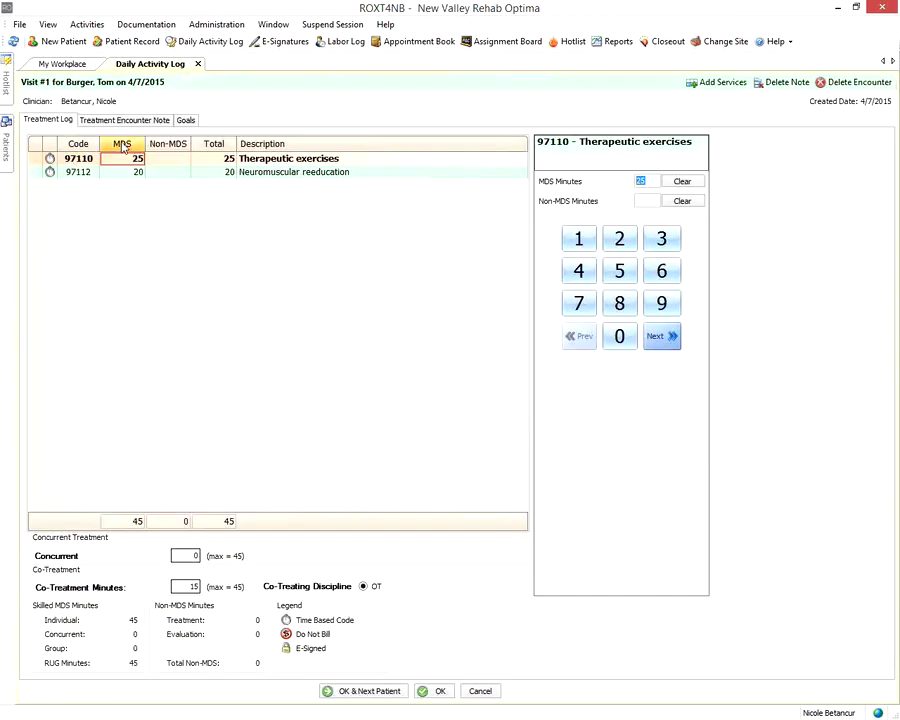
Step: Enter "text" under Subjective/Objective in the Additional Services and Summary section of the treatment encounter note
left_click(126, 121)
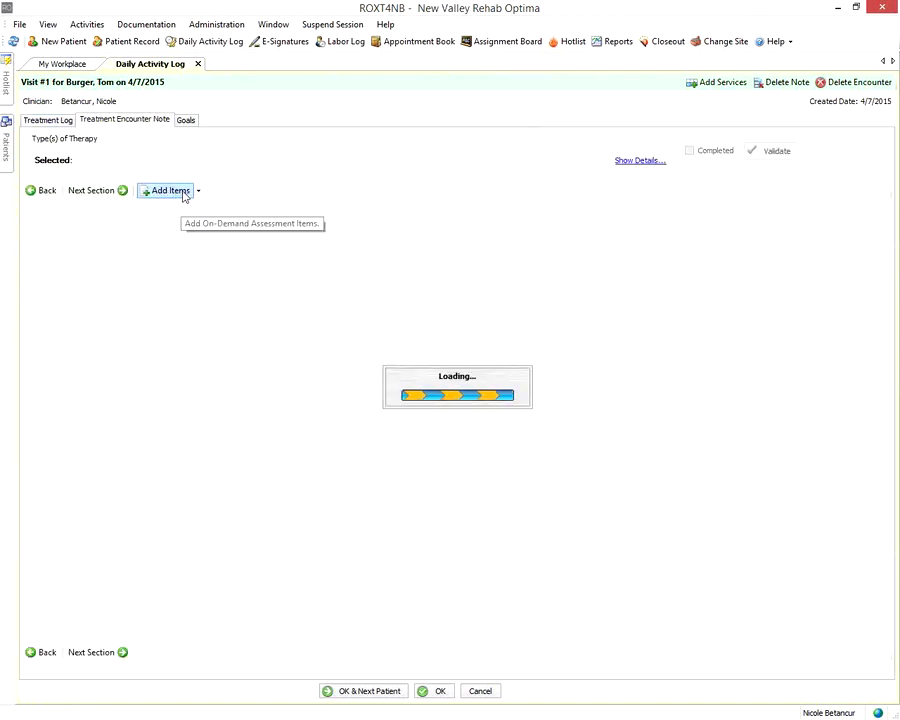
left_click(205, 192)
left_click(220, 222)
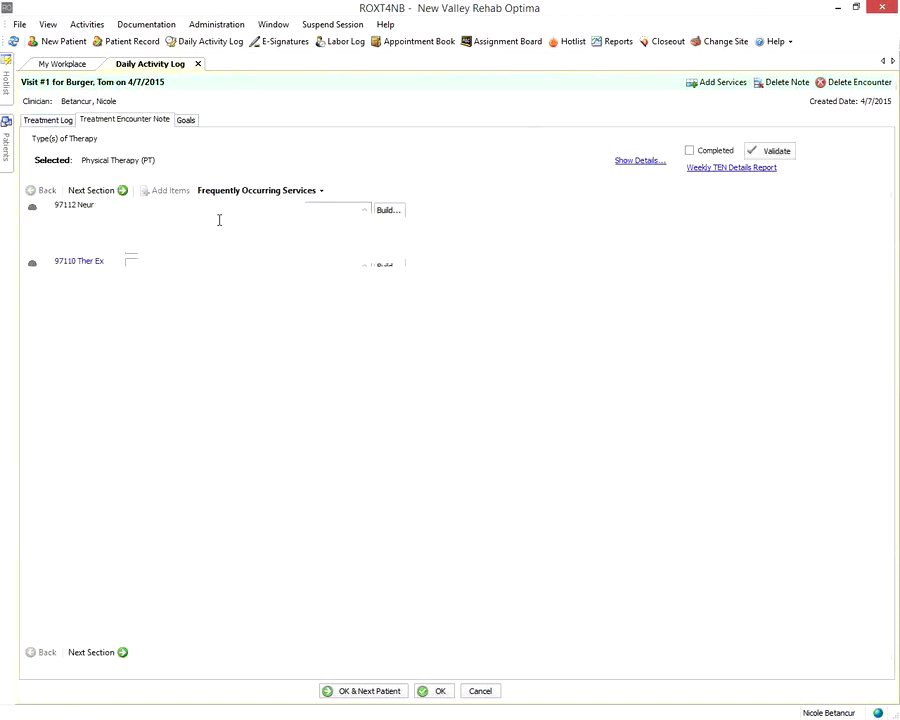
type("text")
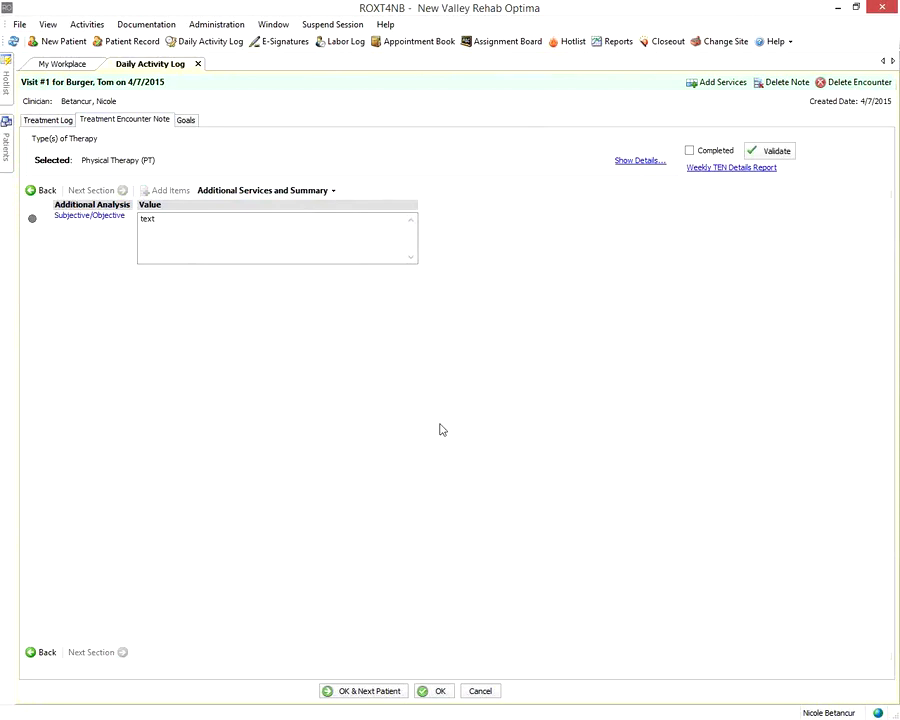
Step: Cancel out of the 4/7/2015 encounter and close the Daily Activity Log without saving
left_click(489, 696)
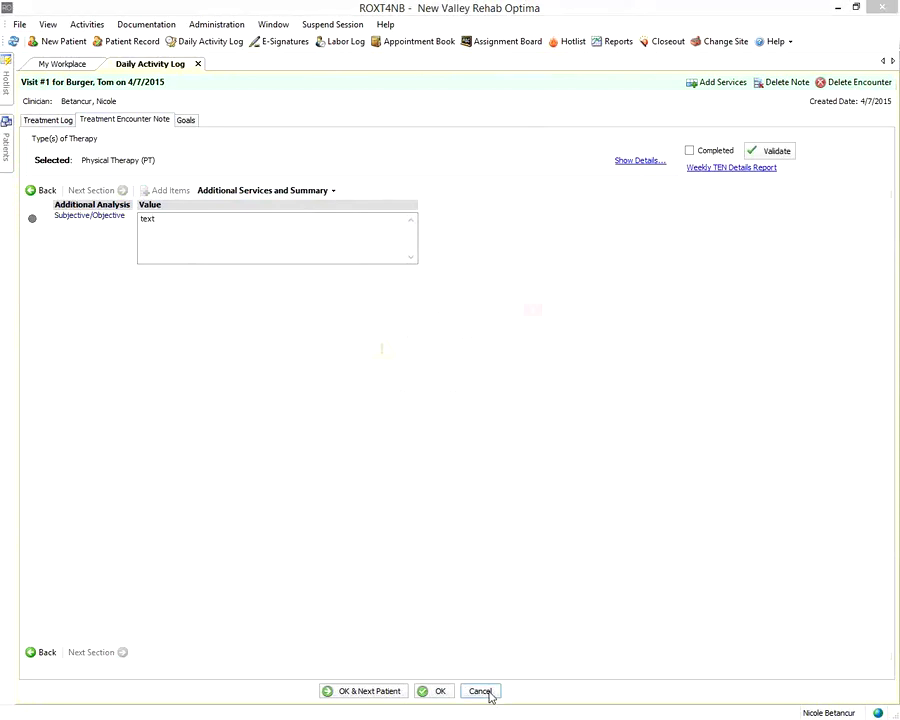
left_click(449, 398)
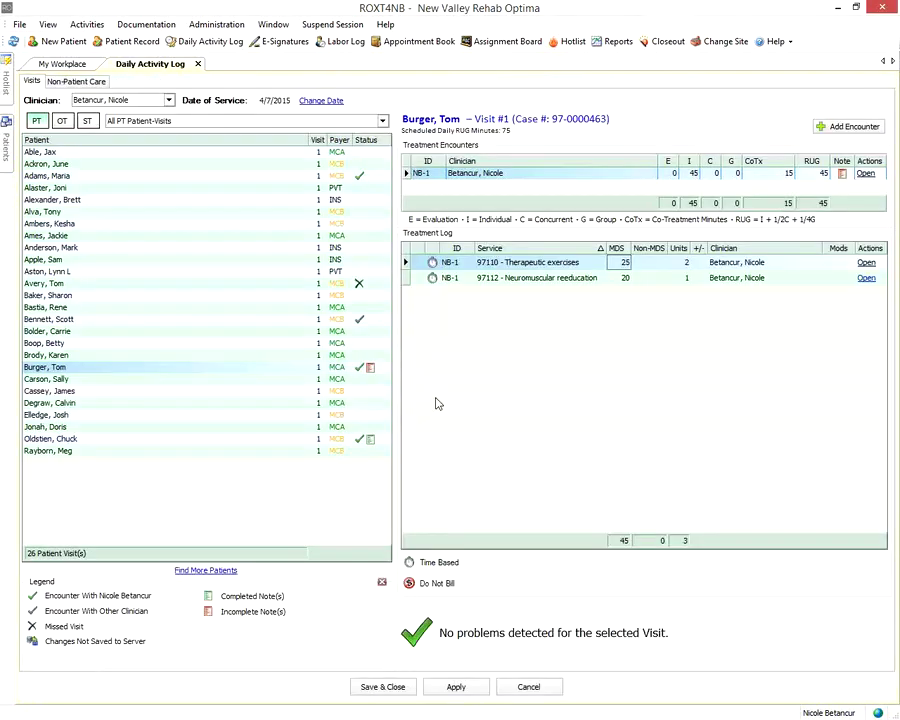
left_click(529, 687)
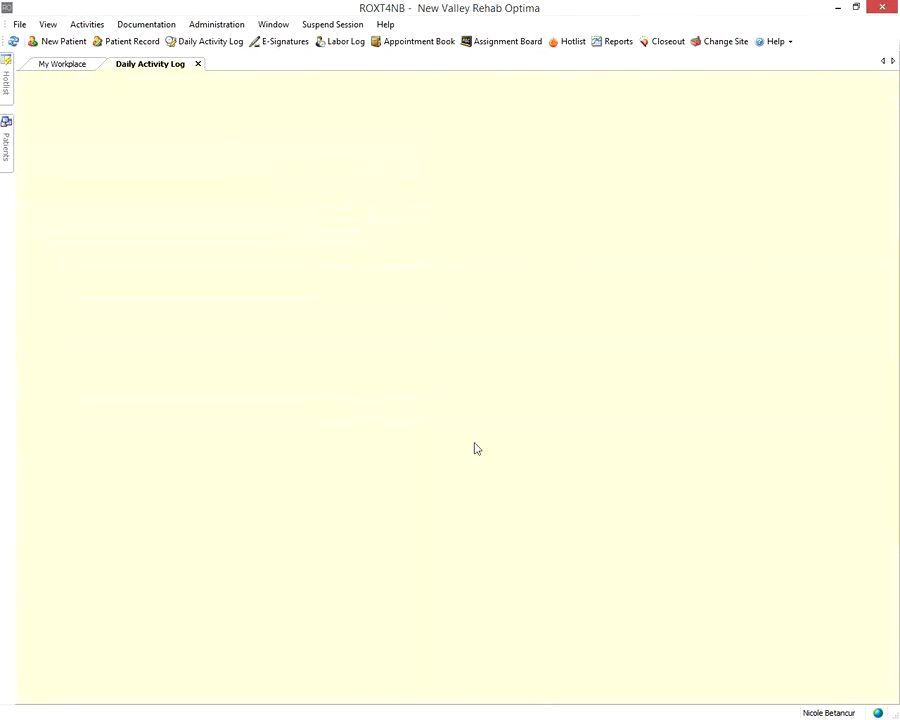
left_click(563, 439)
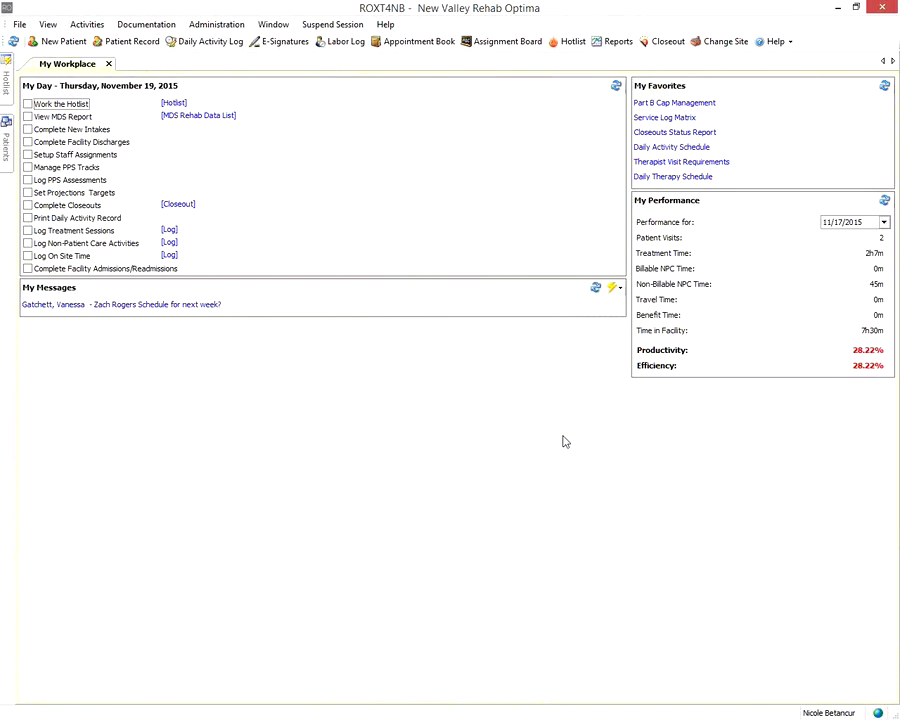
Step: Open the Case Manager for the patient whose documents were signed and generate the printable 11/19/2015 treatment encounter note
left_click(6, 150)
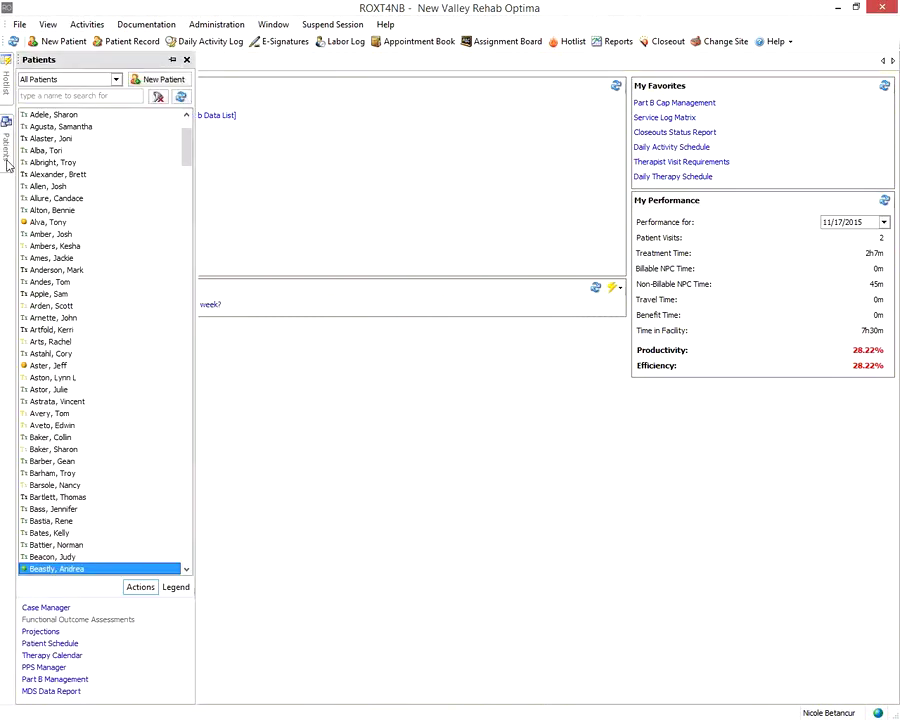
double_click(82, 570)
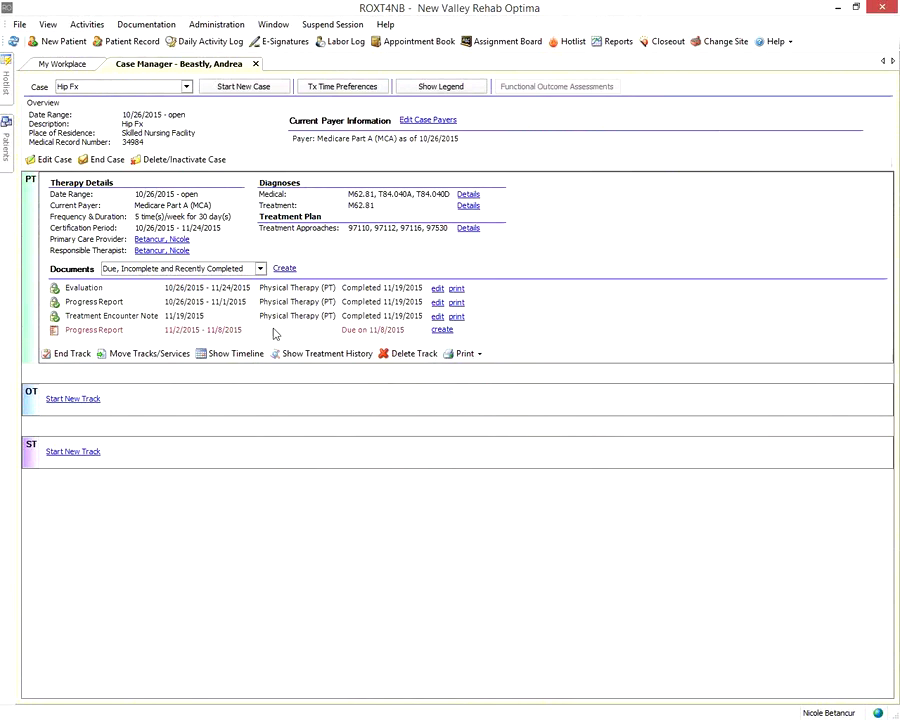
left_click(457, 318)
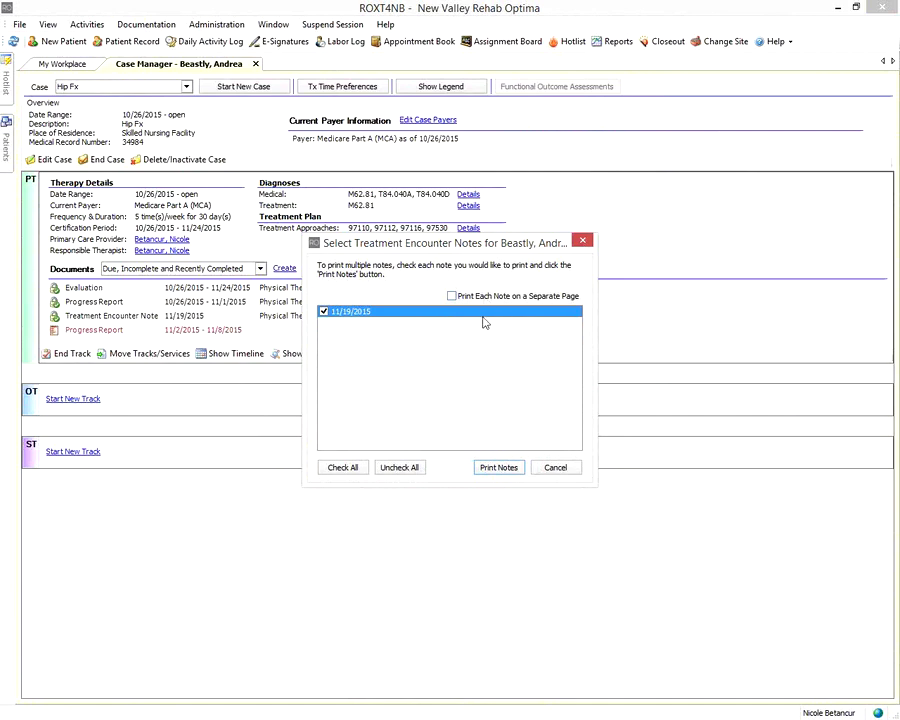
left_click(496, 469)
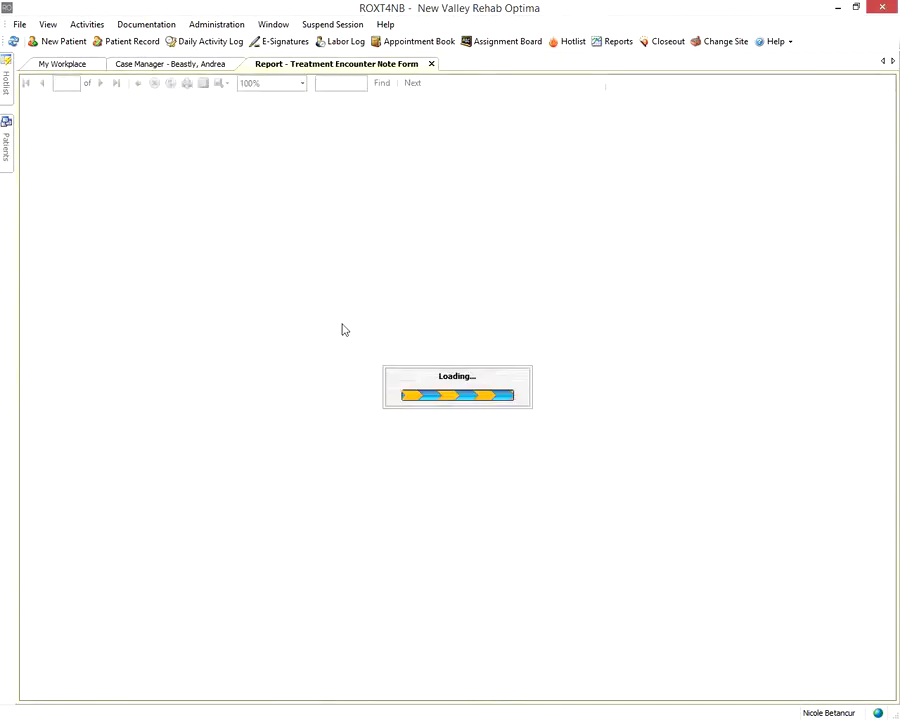